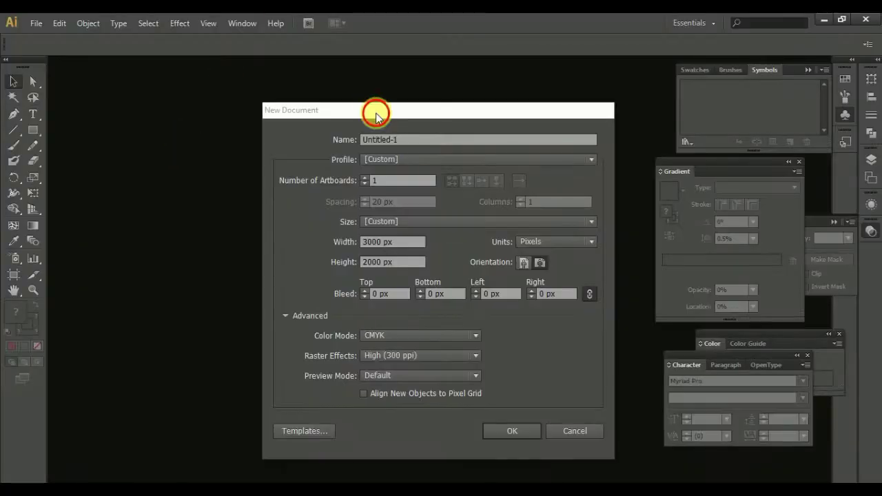
Step: Create a new document and delete the square's bottom-left anchor to make a triangle
{"action": "left_click_drag", "start_coordinate": [374, 113], "coordinate": [320, 112]}
{"action": "left_click", "coordinate": [469, 429]}
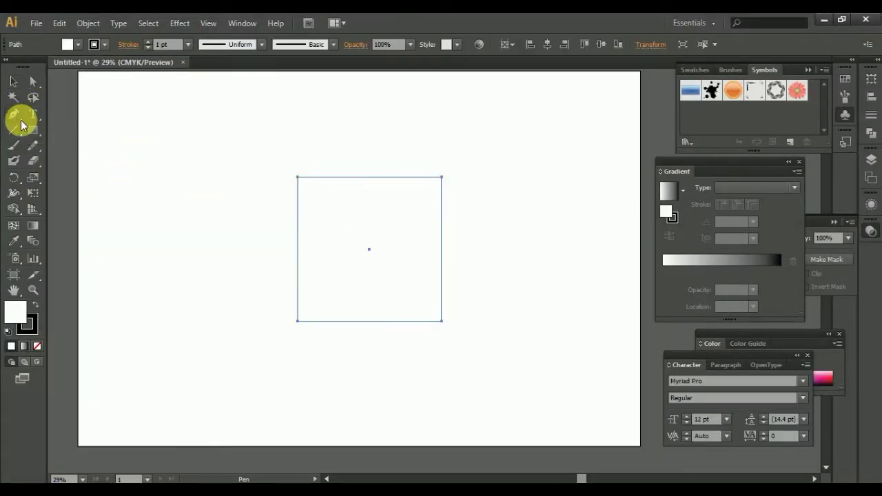
{"action": "left_click_drag", "start_coordinate": [21, 121], "coordinate": [67, 114]}
{"action": "left_click", "coordinate": [297, 318]}
{"action": "left_click", "coordinate": [549, 277]}
{"action": "left_click", "coordinate": [298, 321]}
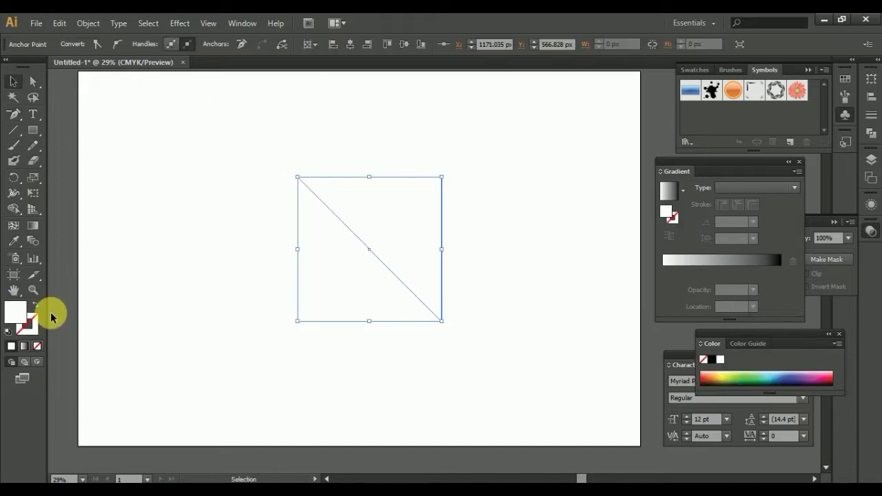
Step: Show rulers, add horizontal and vertical guides through the centre, and draw the red Pen triangles
{"action": "key", "text": "ctrl+r"}
{"action": "left_click_drag", "start_coordinate": [441, 249], "coordinate": [441, 249]}
{"action": "left_click_drag", "start_coordinate": [54, 295], "coordinate": [370, 250]}
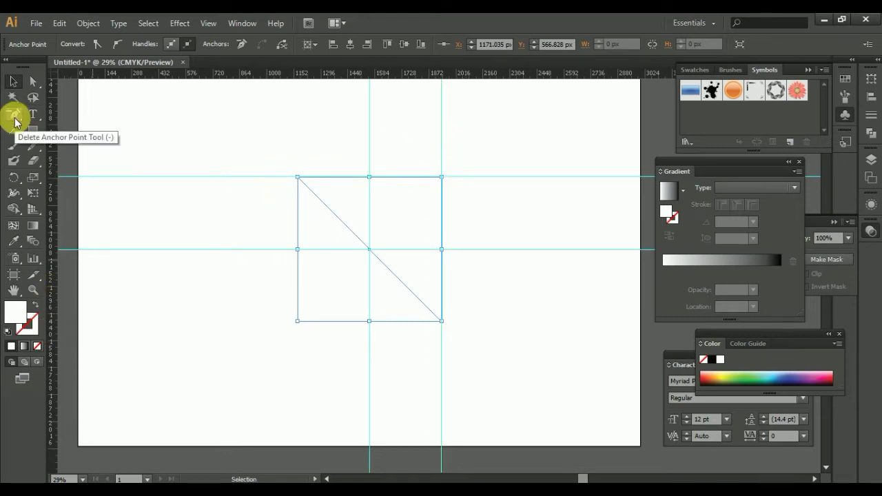
{"action": "left_click_drag", "start_coordinate": [18, 124], "coordinate": [60, 115]}
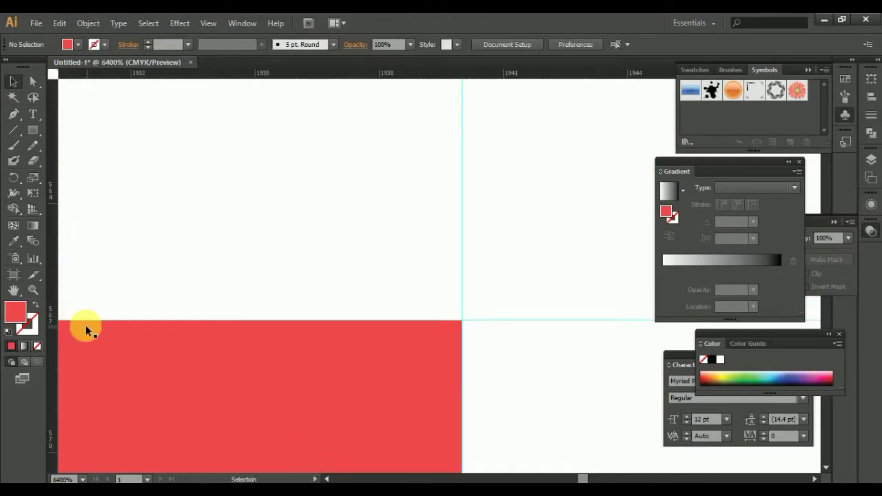
{"action": "left_click", "coordinate": [38, 346]}
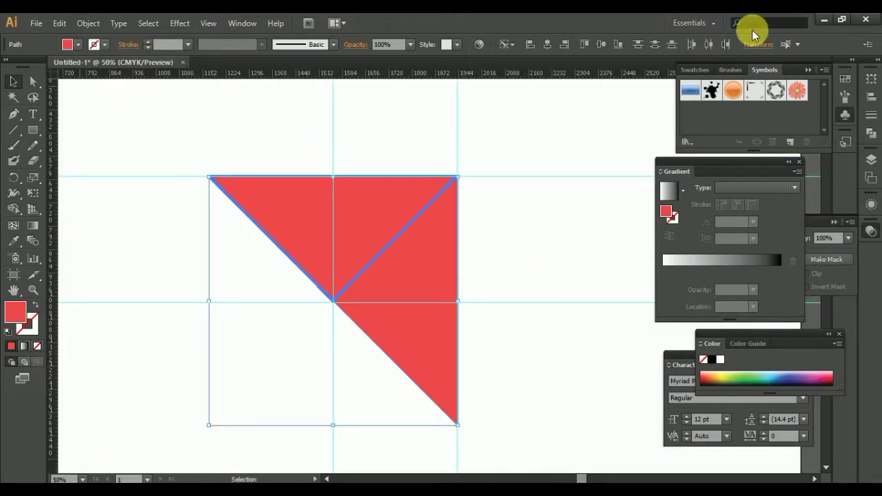
Step: Give the right and upper triangles a linear gradient ending in blue
{"action": "left_click", "coordinate": [683, 190]}
{"action": "left_click", "coordinate": [611, 214]}
{"action": "left_click", "coordinate": [782, 275]}
{"action": "double_click", "coordinate": [782, 275]}
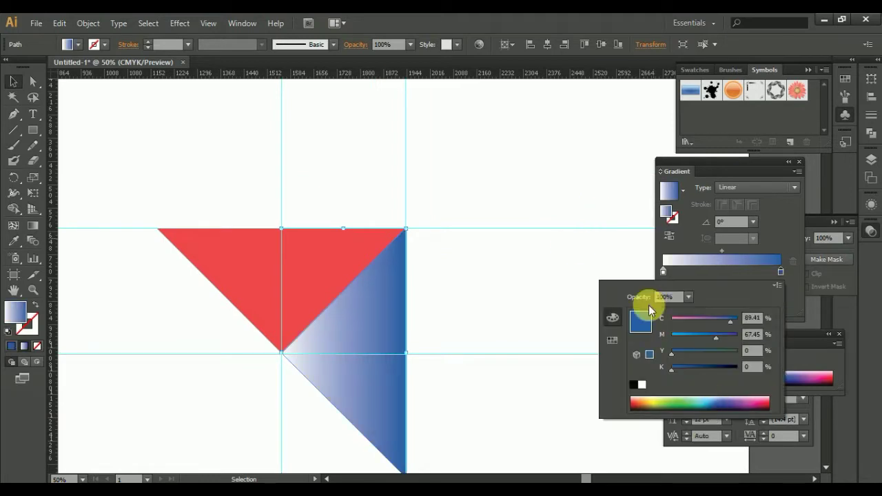
{"action": "left_click", "coordinate": [221, 276]}
{"action": "left_click", "coordinate": [669, 191]}
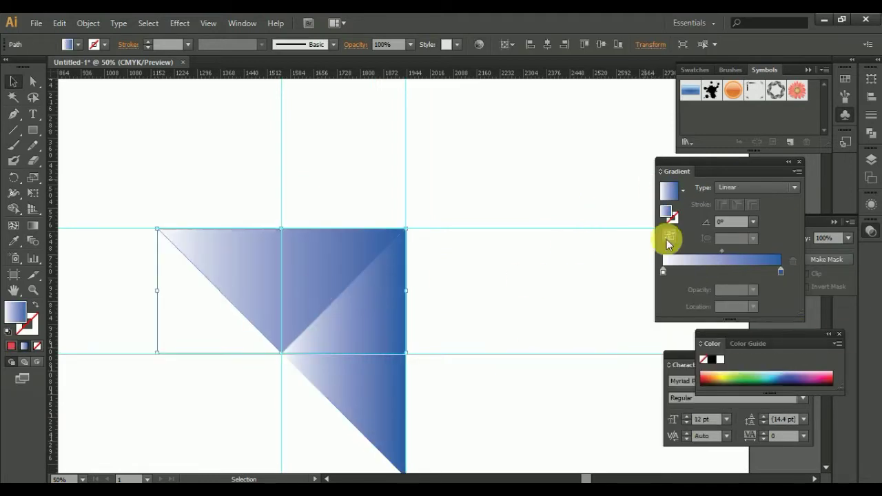
Step: Angle the gradient diagonally across the triangles with the Gradient tool
{"action": "key", "text": "g"}
{"action": "left_click_drag", "start_coordinate": [273, 207], "coordinate": [369, 447]}
{"action": "left_click", "coordinate": [33, 226]}
{"action": "left_click_drag", "start_coordinate": [323, 257], "coordinate": [407, 467]}
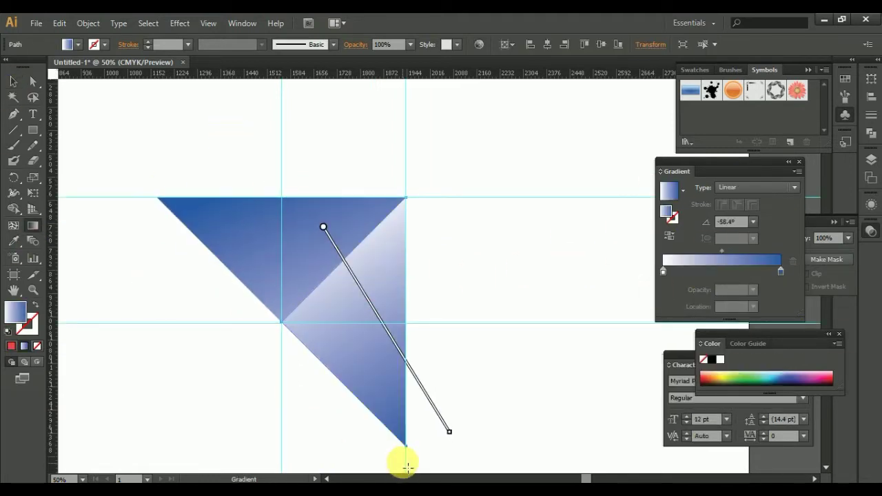
{"action": "key", "text": "ctrl+plus"}
{"action": "left_click_drag", "start_coordinate": [368, 224], "coordinate": [460, 287]}
{"action": "left_click_drag", "start_coordinate": [209, 245], "coordinate": [494, 305]}
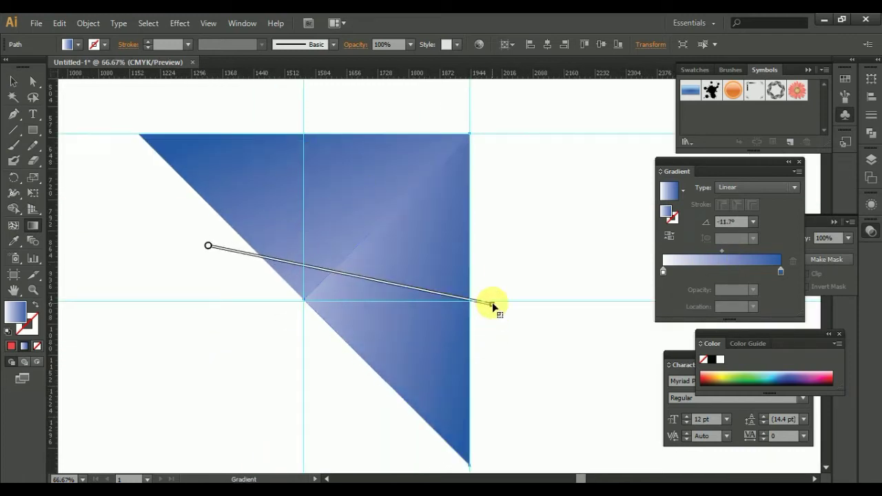
{"action": "left_click_drag", "start_coordinate": [253, 216], "coordinate": [587, 345]}
{"action": "left_click_drag", "start_coordinate": [264, 123], "coordinate": [291, 118]}
{"action": "key", "text": "ctrl+minus"}
Step: Set the upper triangle's gradient stop to cyan blue
{"action": "left_click", "coordinate": [13, 81]}
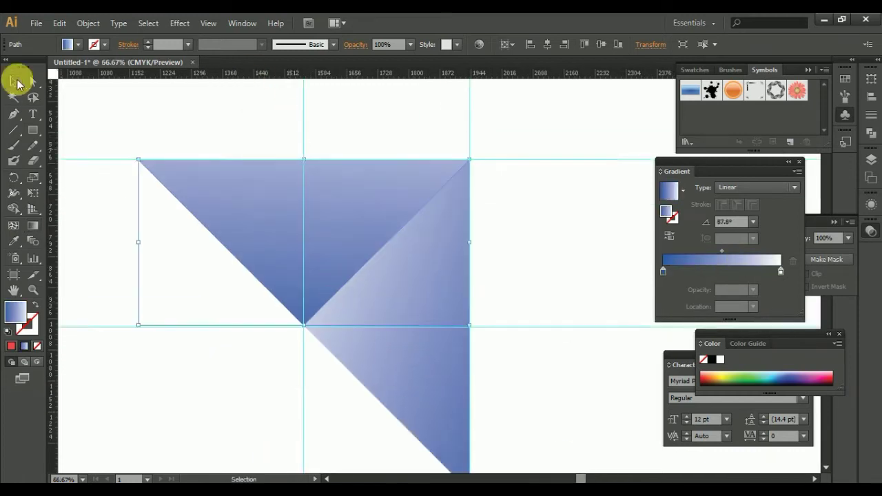
{"action": "left_click", "coordinate": [270, 241]}
{"action": "double_click", "coordinate": [663, 271]}
{"action": "left_click", "coordinate": [707, 320]}
{"action": "type", "text": "80"}
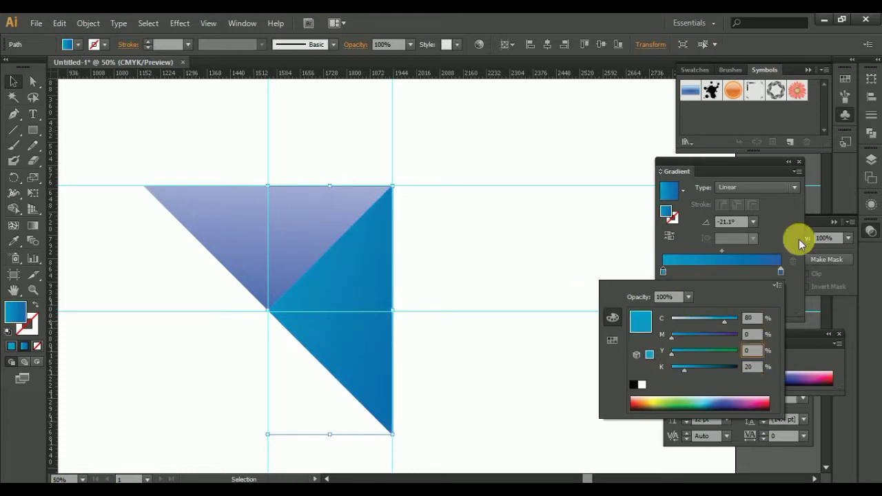
{"action": "key", "text": "Return"}
{"action": "left_click", "coordinate": [487, 225]}
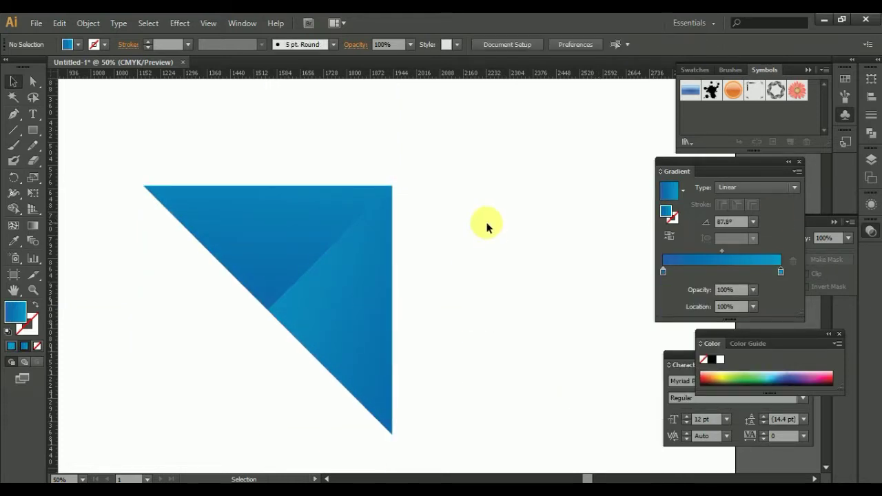
Step: Select all the triangle pieces and group them together
{"action": "scroll", "coordinate": [487, 225], "scroll_direction": "left", "scroll_amount": 2}
{"action": "scroll", "coordinate": [414, 269], "scroll_direction": "down", "scroll_amount": 2}
{"action": "scroll", "coordinate": [492, 264], "scroll_direction": "up", "scroll_amount": 2}
{"action": "key", "text": "ctrl+a"}
{"action": "key", "text": "ctrl+g"}
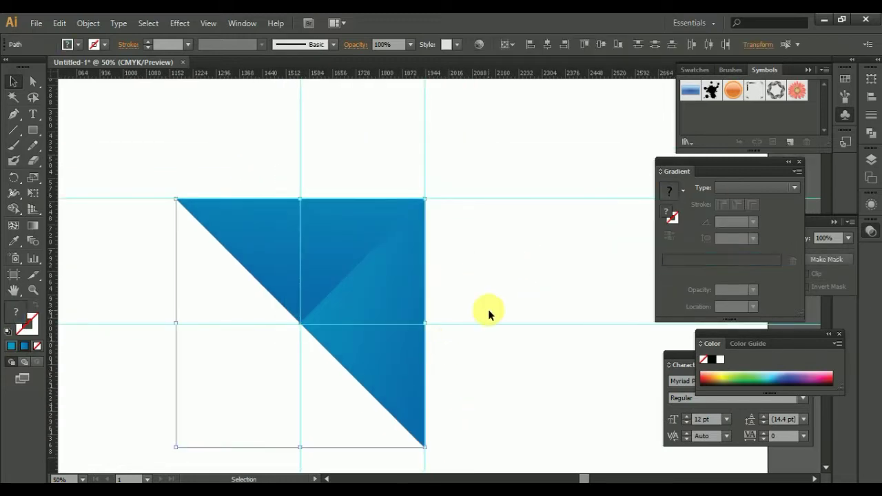
{"action": "scroll", "coordinate": [488, 309], "scroll_direction": "right", "scroll_amount": 2}
{"action": "scroll", "coordinate": [492, 325], "scroll_direction": "up", "scroll_amount": 2}
Step: Bring the triangle group forward in the stacking order and apply a context-menu transform
{"action": "right_click", "coordinate": [332, 312]}
{"action": "left_click", "coordinate": [525, 433]}
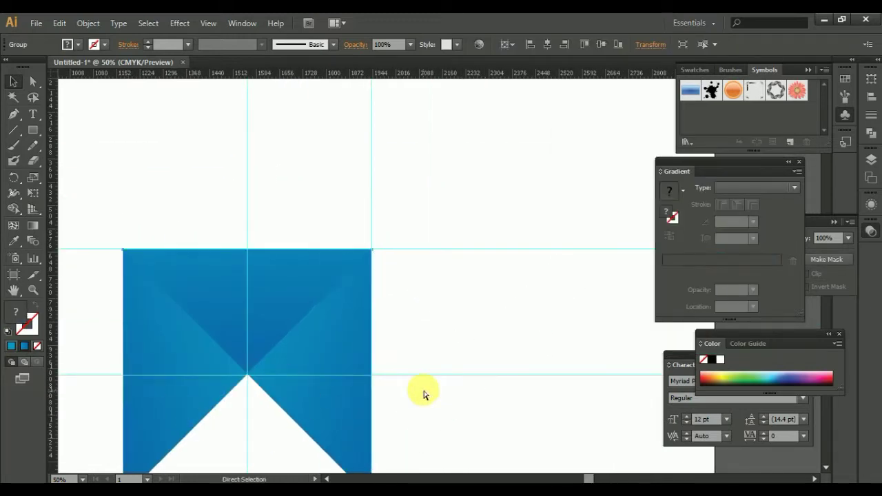
{"action": "right_click", "coordinate": [405, 177]}
{"action": "left_click", "coordinate": [449, 276]}
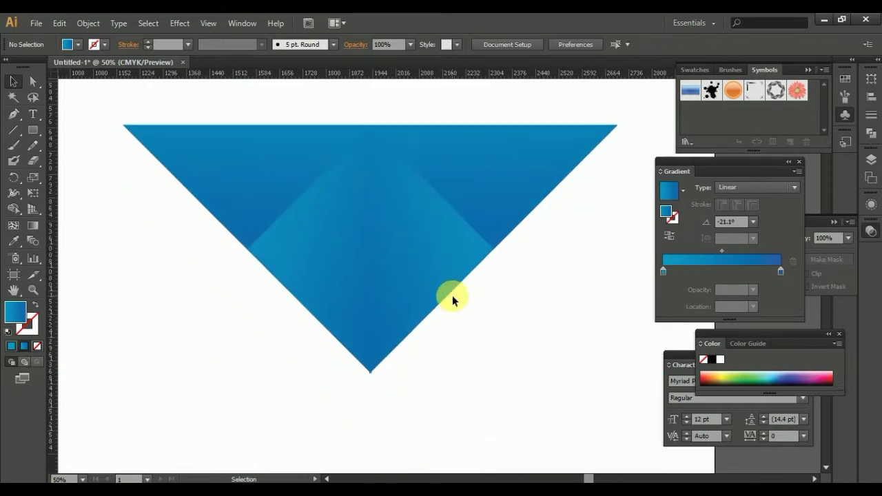
{"action": "scroll", "coordinate": [356, 370], "scroll_direction": "up", "scroll_amount": 6}
Step: Check the shapes in Outline view, zoom to fit, and select the blue triangle
{"action": "key", "text": "ctrl+y"}
{"action": "scroll", "coordinate": [357, 370], "scroll_direction": "up", "scroll_amount": 4}
{"action": "left_click", "coordinate": [165, 296]}
{"action": "key", "text": "ctrl+y"}
{"action": "key", "text": "ctrl+0"}
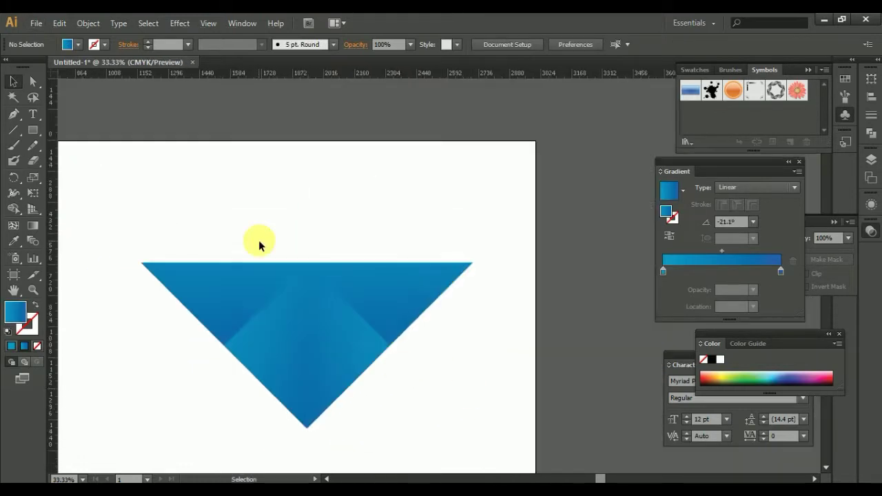
{"action": "left_click", "coordinate": [341, 335]}
Step: Reflect a copy of the blue triangle to form the bowtie, then view it in Outline mode
{"action": "right_click", "coordinate": [394, 361]}
{"action": "left_click", "coordinate": [579, 341]}
{"action": "left_click", "coordinate": [606, 325]}
{"action": "scroll", "coordinate": [537, 318], "scroll_direction": "down", "scroll_amount": 2}
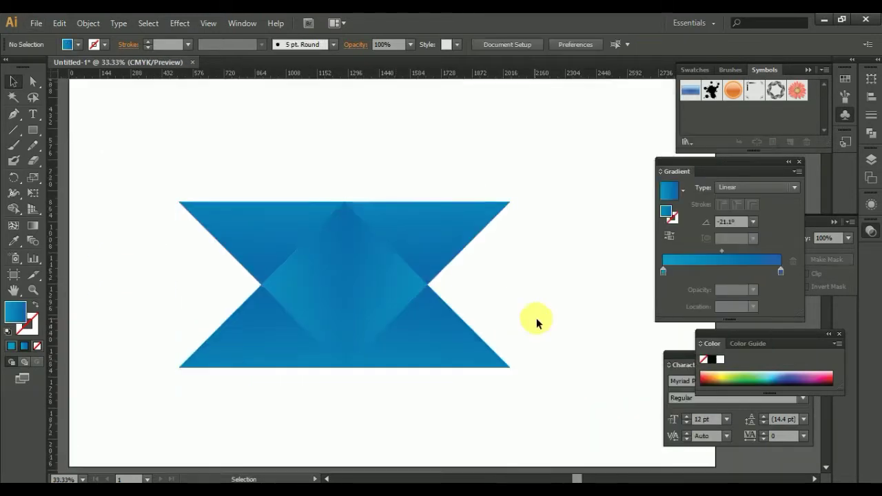
{"action": "left_click", "coordinate": [536, 318]}
{"action": "scroll", "coordinate": [483, 345], "scroll_direction": "up", "scroll_amount": 1}
{"action": "scroll", "coordinate": [414, 241], "scroll_direction": "up", "scroll_amount": 5}
{"action": "scroll", "coordinate": [427, 310], "scroll_direction": "up", "scroll_amount": 3}
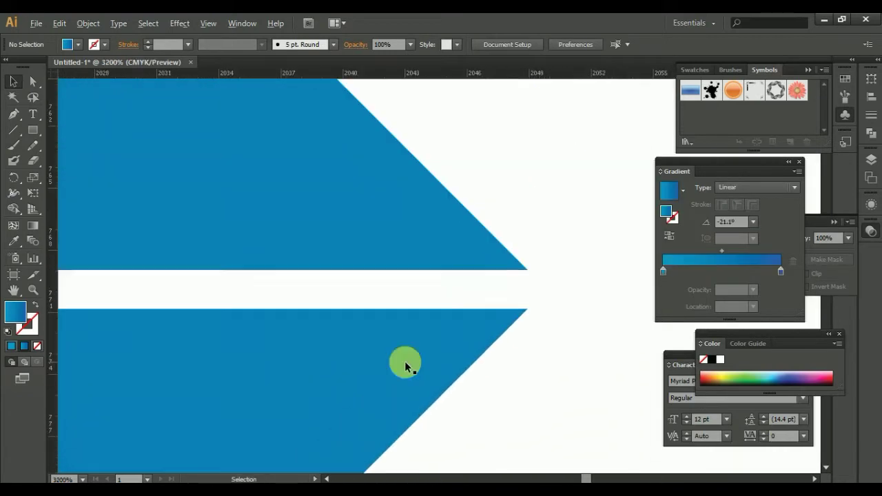
{"action": "scroll", "coordinate": [435, 317], "scroll_direction": "up", "scroll_amount": 3}
{"action": "key", "text": "ctrl+y"}
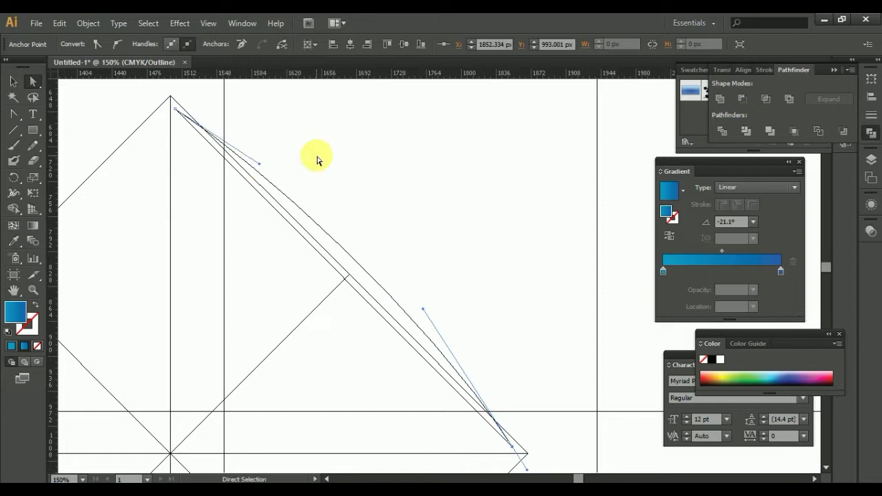
Step: Make the fold blend using Specified Steps spacing in Blend Options, then return to Preview
{"action": "left_click", "coordinate": [88, 22]}
{"action": "left_click", "coordinate": [147, 300]}
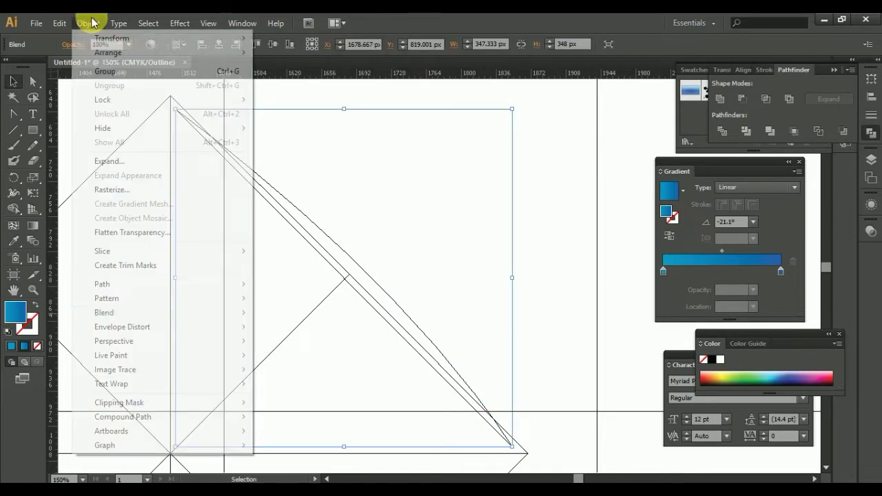
{"action": "left_click", "coordinate": [704, 193]}
{"action": "left_click", "coordinate": [725, 226]}
{"action": "left_click", "coordinate": [716, 253]}
{"action": "key", "text": "ctrl+y"}
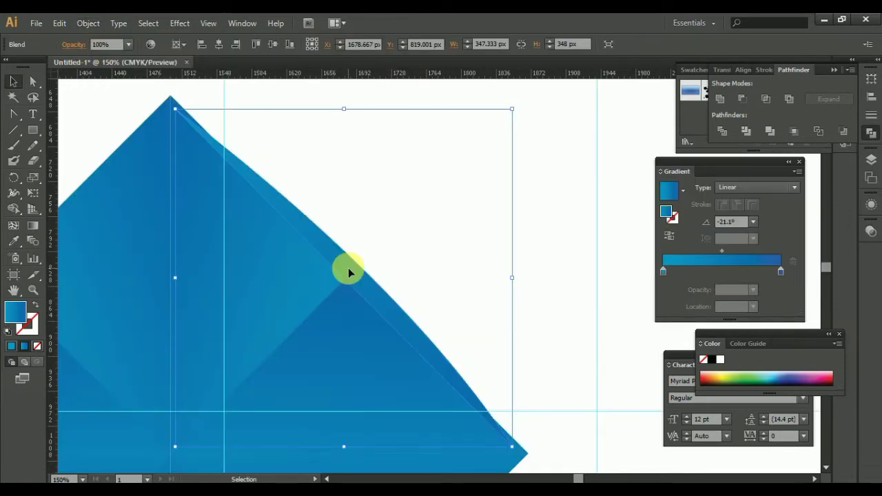
Step: Recolour the fold blend dark blue-purple through the Color Picker
{"action": "double_click", "coordinate": [337, 247]}
{"action": "double_click", "coordinate": [14, 319]}
{"action": "key", "text": "Return"}
{"action": "left_click", "coordinate": [25, 344]}
{"action": "left_click", "coordinate": [424, 305]}
{"action": "key", "text": "Return"}
{"action": "left_click", "coordinate": [455, 236]}
{"action": "left_click", "coordinate": [577, 177]}
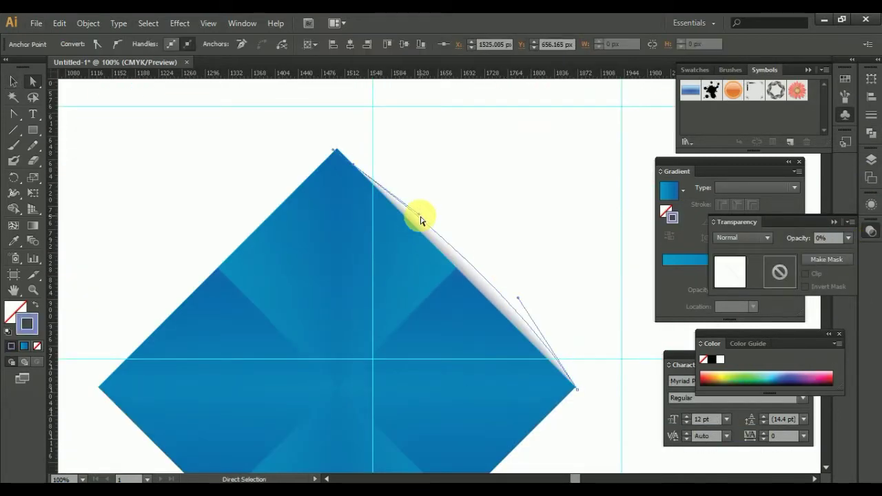
Step: Select the whole fold blend, then the triangle right of the diamond's centre
{"action": "key", "text": "v"}
{"action": "left_click", "coordinate": [480, 266]}
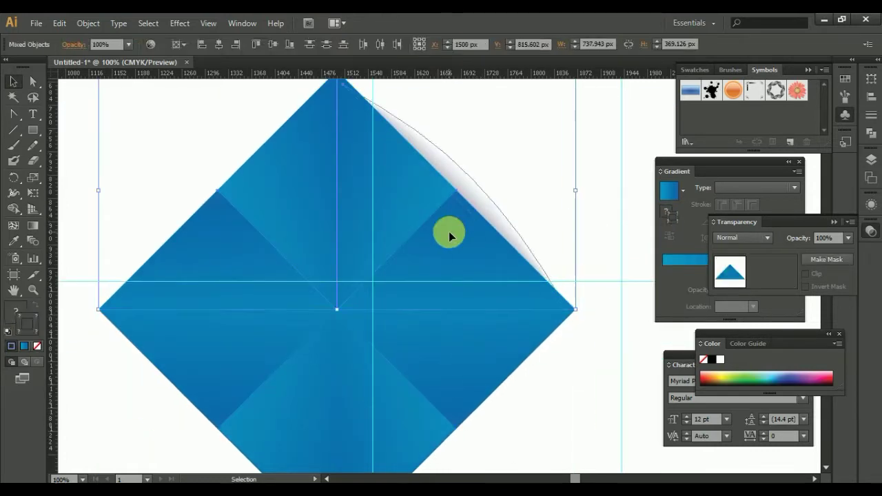
{"action": "scroll", "coordinate": [608, 271], "scroll_direction": "down", "scroll_amount": 1}
{"action": "left_click", "coordinate": [444, 258]}
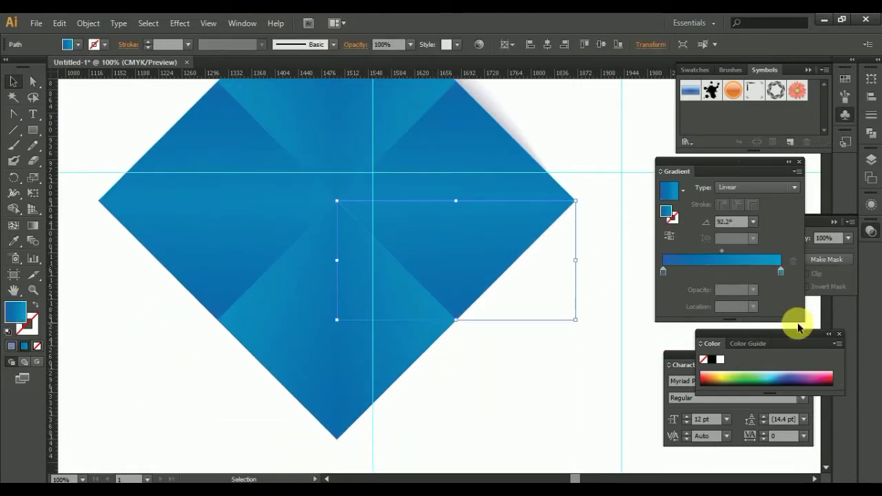
Step: Apply a gradient to the lower-right triangle with its left stop set to pink-purple
{"action": "left_click", "coordinate": [642, 400]}
{"action": "double_click", "coordinate": [664, 273]}
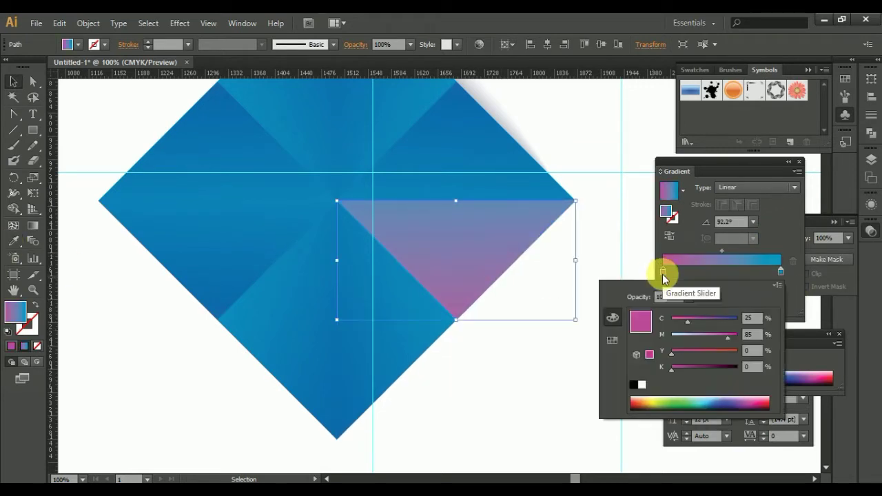
{"action": "left_click", "coordinate": [668, 238]}
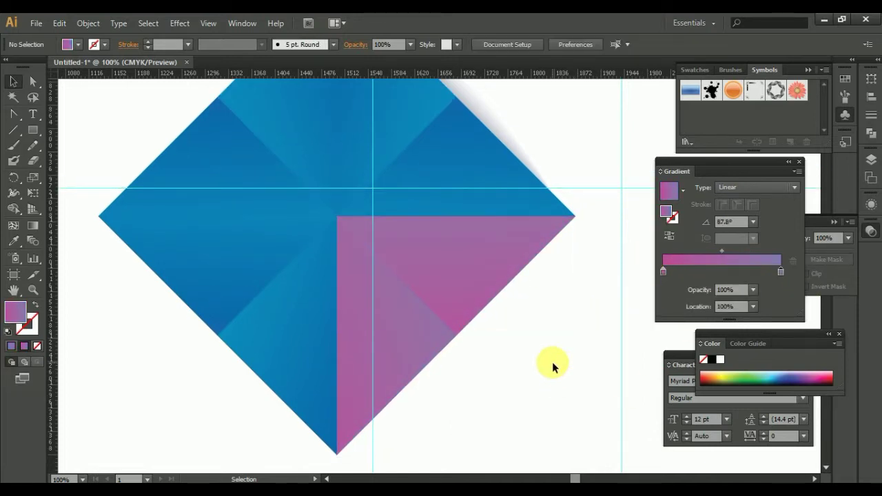
Step: Select the fold shadow blend and copy it
{"action": "left_click", "coordinate": [575, 296]}
{"action": "scroll", "coordinate": [531, 173], "scroll_direction": "up", "scroll_amount": 1}
{"action": "left_click", "coordinate": [59, 23]}
{"action": "left_click", "coordinate": [118, 85]}
Step: Paste a copy of the fold shadow and try editing it, undoing the change
{"action": "key", "text": "ctrl+minus"}
{"action": "key", "text": "ctrl+minus"}
{"action": "key", "text": "ctrl+minus"}
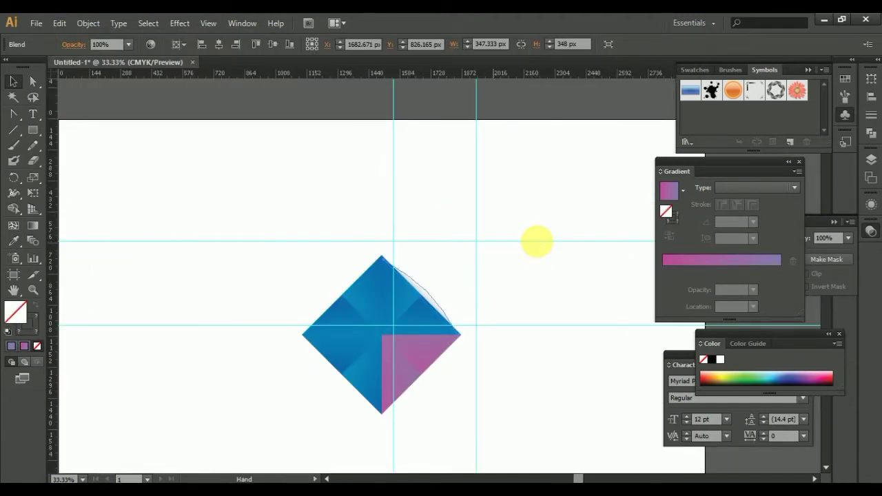
{"action": "left_click", "coordinate": [59, 23]}
{"action": "left_click", "coordinate": [111, 100]}
{"action": "key", "text": "ctrl+plus"}
{"action": "key", "text": "ctrl+plus"}
{"action": "key", "text": "ctrl+plus"}
{"action": "double_click", "coordinate": [405, 291]}
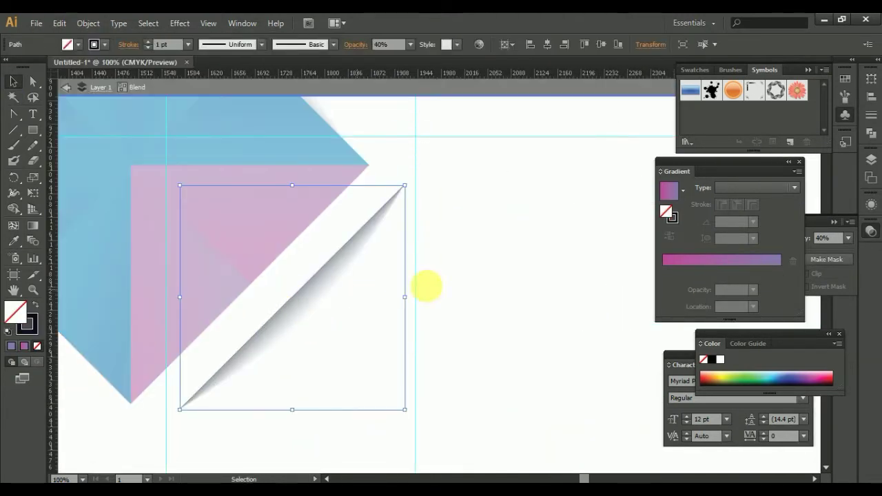
{"action": "key", "text": "ctrl+z"}
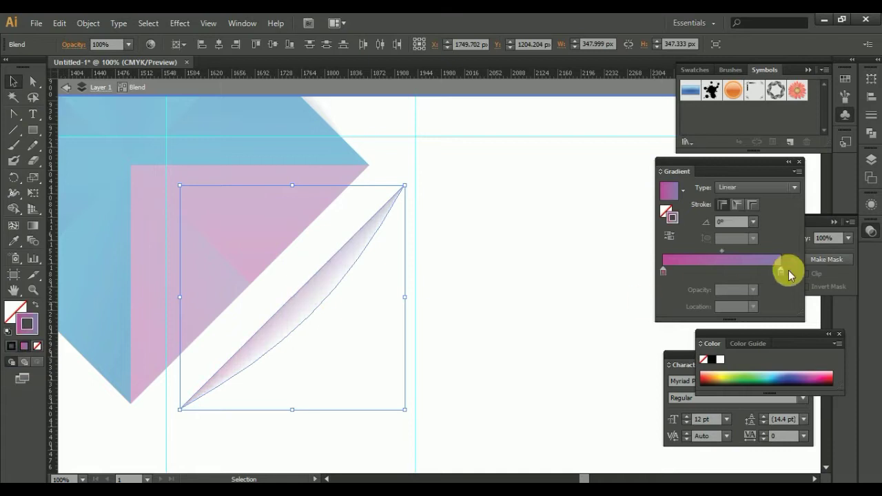
Step: Select the fold shadow and enter its blend for editing
{"action": "left_click", "coordinate": [327, 218]}
{"action": "scroll", "coordinate": [327, 218], "scroll_direction": "down", "scroll_amount": 3}
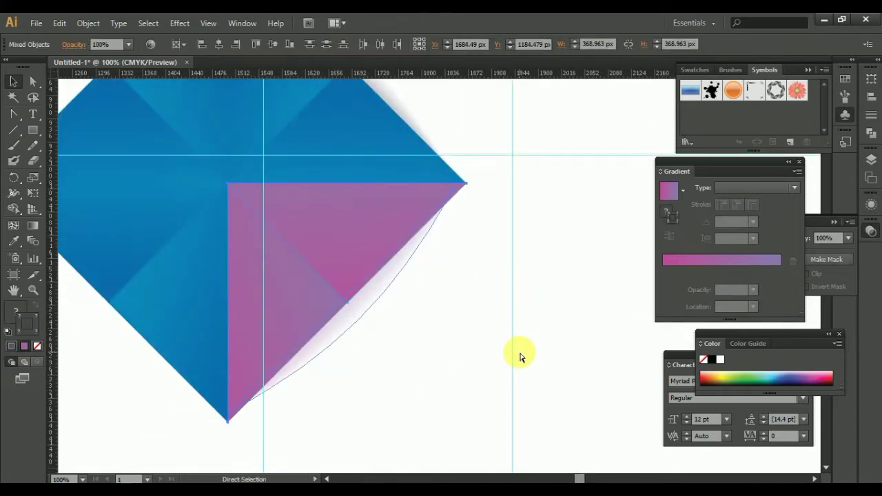
{"action": "left_click", "coordinate": [409, 315]}
{"action": "double_click", "coordinate": [394, 328]}
Step: Give the lower-left triangle a reversed orange gradient
{"action": "left_click", "coordinate": [370, 315]}
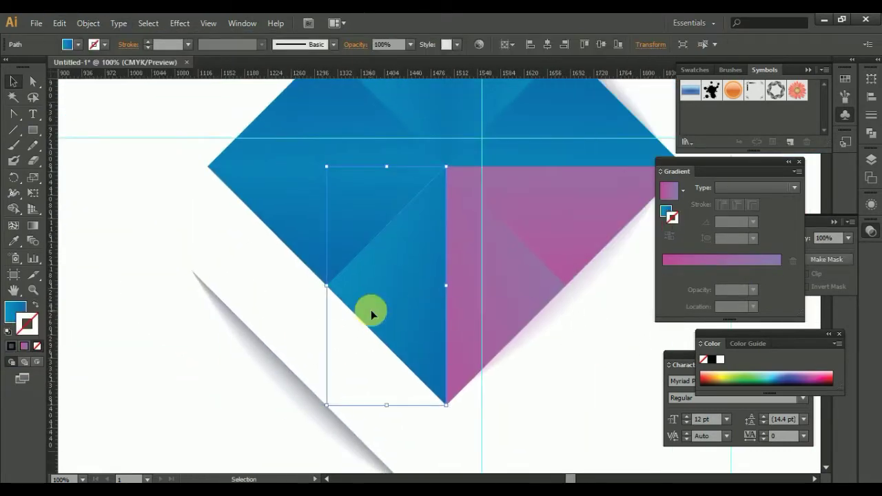
{"action": "left_click", "coordinate": [699, 374]}
{"action": "left_click", "coordinate": [528, 256]}
{"action": "left_click", "coordinate": [704, 368]}
{"action": "left_click", "coordinate": [719, 380]}
{"action": "left_click", "coordinate": [676, 241]}
Step: Darken the right purple triangle's gradient stop toward magenta
{"action": "left_click", "coordinate": [502, 262]}
{"action": "double_click", "coordinate": [462, 317]}
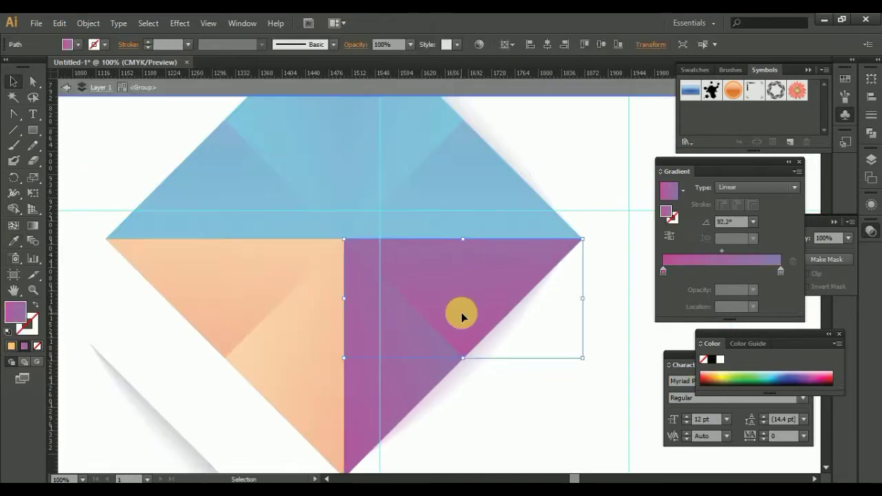
{"action": "left_click", "coordinate": [473, 322]}
{"action": "double_click", "coordinate": [781, 271]}
{"action": "left_click_drag", "start_coordinate": [699, 339], "coordinate": [730, 380]}
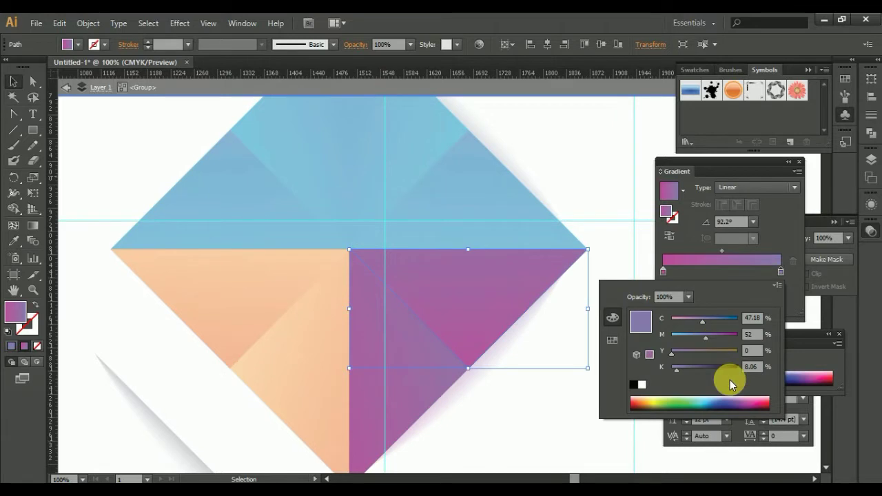
Step: Leave group editing and send the shadow blend behind the diamond
{"action": "left_click", "coordinate": [437, 368]}
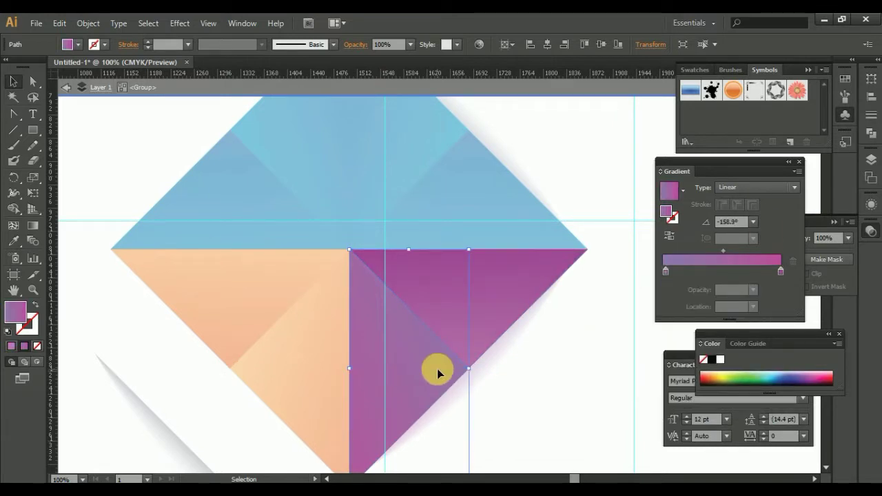
{"action": "left_click", "coordinate": [547, 400]}
{"action": "double_click", "coordinate": [548, 400]}
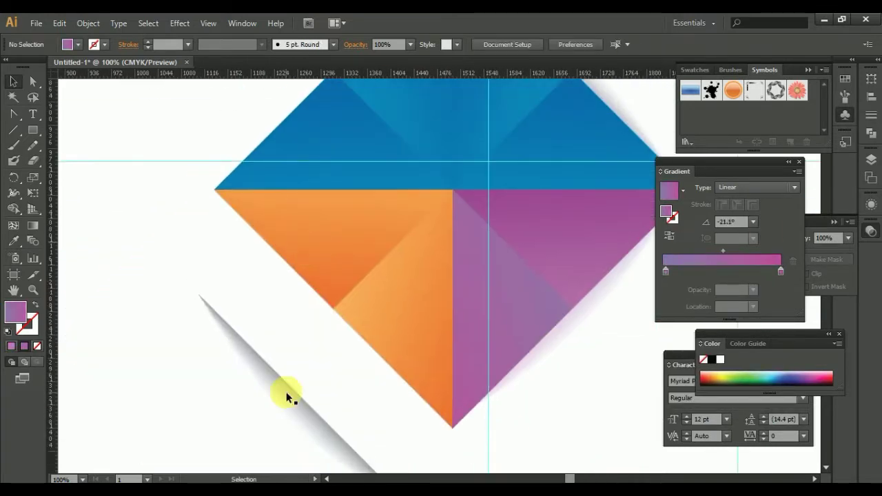
{"action": "right_click", "coordinate": [285, 394]}
{"action": "left_click", "coordinate": [483, 427]}
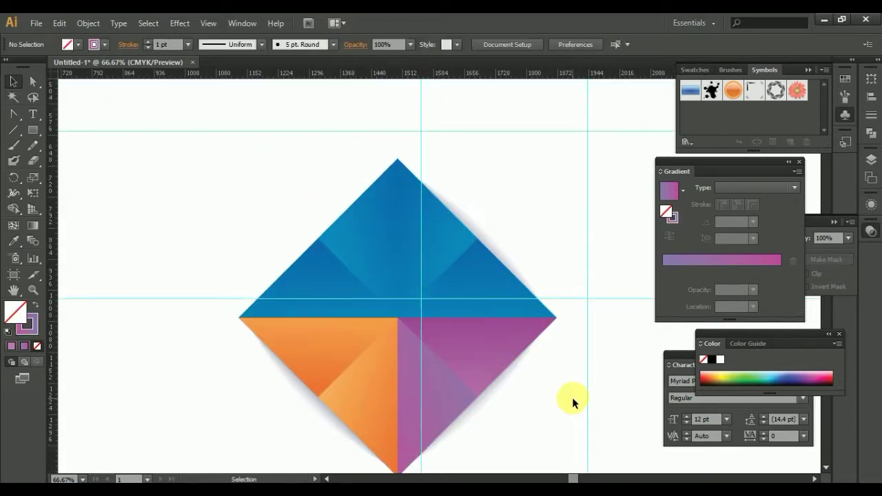
Step: Fully ungroup the diamond and change the top-left triangle's gradient end stop to green
{"action": "right_click", "coordinate": [487, 284]}
{"action": "left_click", "coordinate": [529, 358]}
{"action": "right_click", "coordinate": [482, 303]}
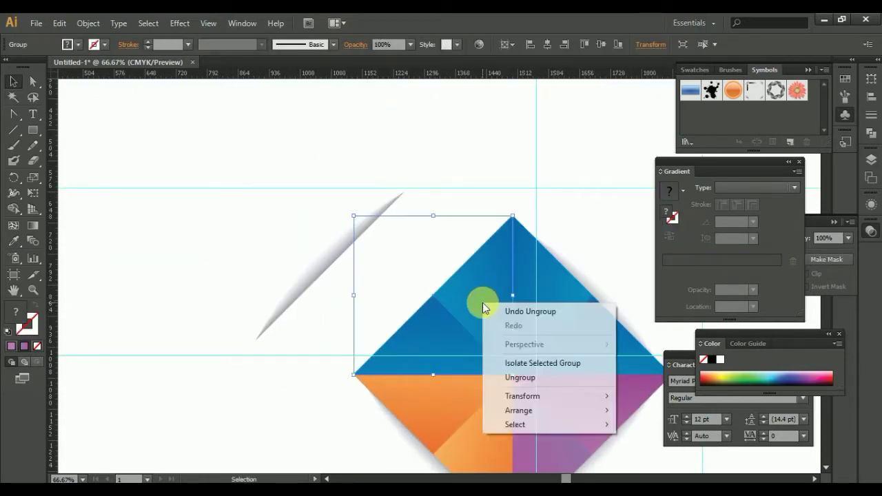
{"action": "left_click", "coordinate": [482, 303]}
{"action": "double_click", "coordinate": [781, 271]}
{"action": "left_click", "coordinate": [675, 404]}
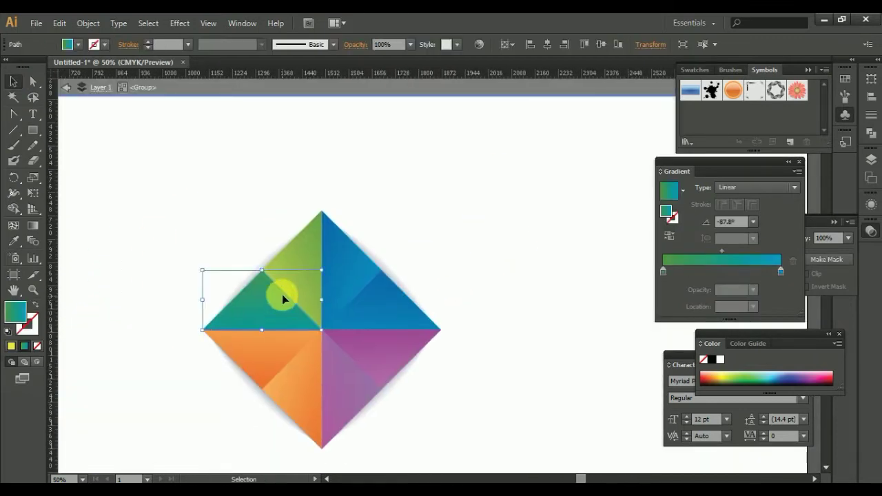
Step: Widen the green gradient bar, rotate it -41° onto the top-left edge, then round and expand it
{"action": "mouse_move", "coordinate": [372, 329]}
{"action": "left_mouse_down"}
{"action": "mouse_move", "coordinate": [419, 213]}
{"action": "mouse_move", "coordinate": [455, 228]}
{"action": "mouse_move", "coordinate": [600, 244]}
{"action": "left_mouse_up"}
{"action": "left_click_drag", "start_coordinate": [336, 233], "coordinate": [364, 179]}
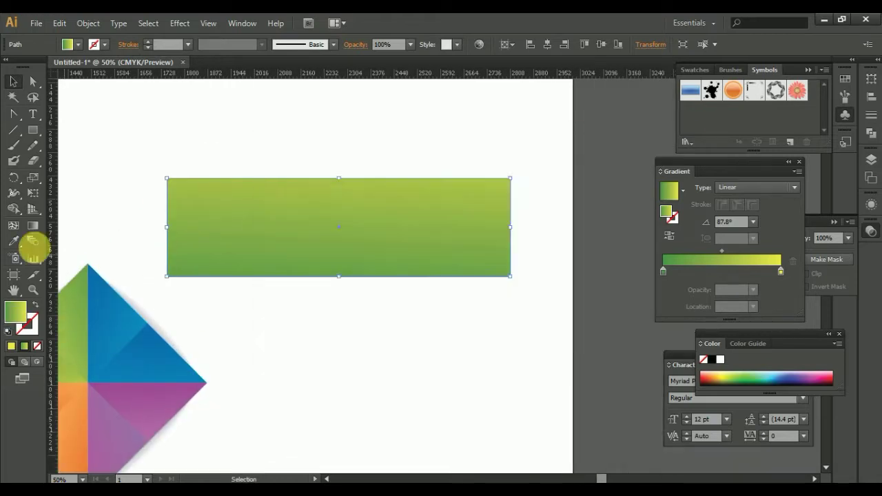
{"action": "left_click_drag", "start_coordinate": [482, 227], "coordinate": [354, 335]}
{"action": "left_click_drag", "start_coordinate": [443, 213], "coordinate": [406, 255]}
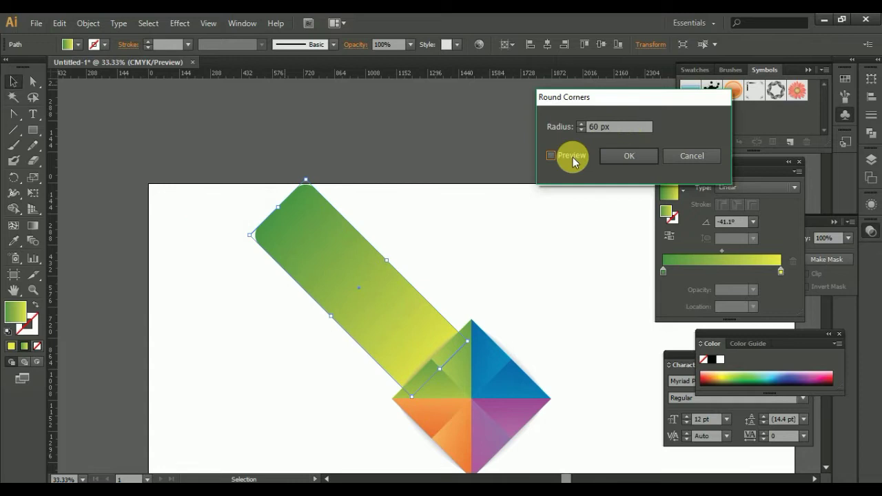
{"action": "key", "text": "Return"}
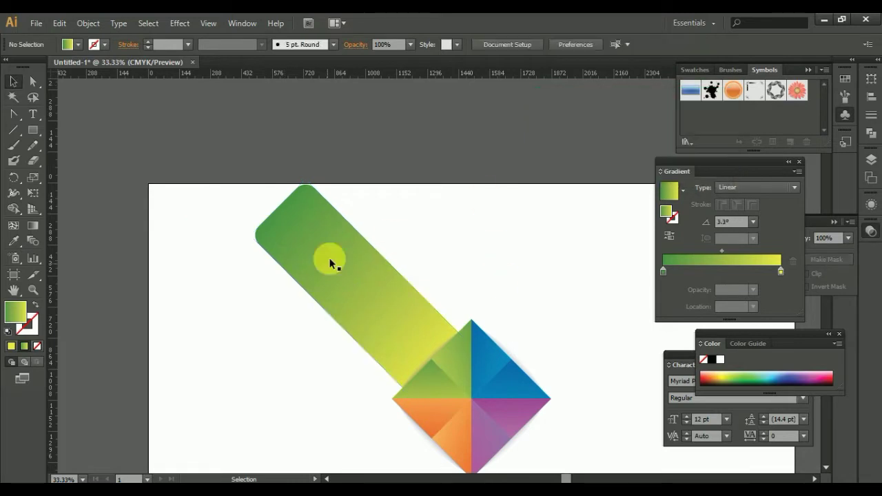
{"action": "key", "text": "alt+o"}
{"action": "left_click", "coordinate": [410, 327]}
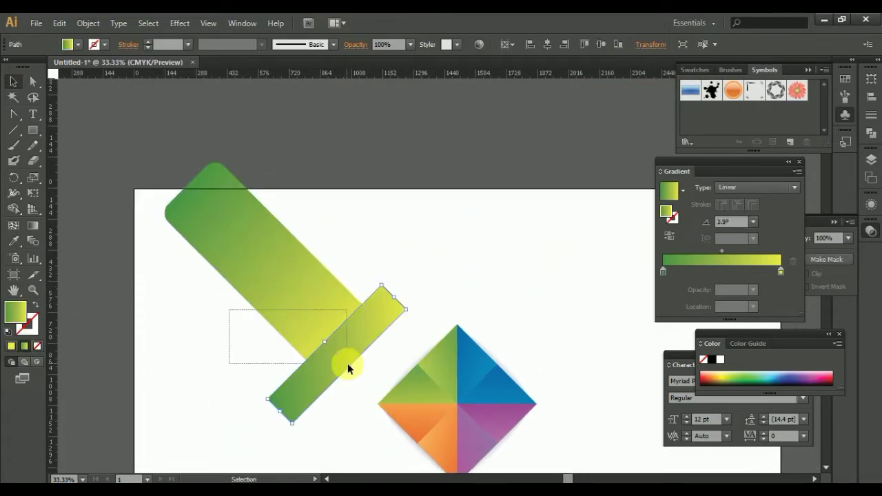
Step: Snap the bar's end anchors onto the triangle corners with Direct Selection
{"action": "left_click", "coordinate": [33, 82]}
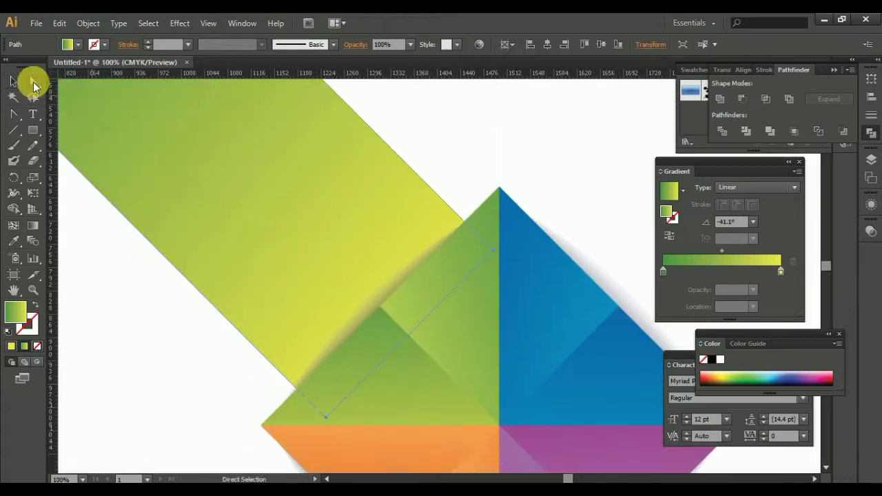
{"action": "mouse_move", "coordinate": [390, 210]}
{"action": "left_mouse_down"}
{"action": "mouse_move", "coordinate": [494, 187]}
{"action": "mouse_move", "coordinate": [262, 425]}
{"action": "left_mouse_up"}
{"action": "key", "text": "ctrl+minus"}
{"action": "key", "text": "ctrl+minus"}
{"action": "key", "text": "ctrl+minus"}
{"action": "key", "text": "ctrl+plus"}
{"action": "left_click", "coordinate": [301, 275]}
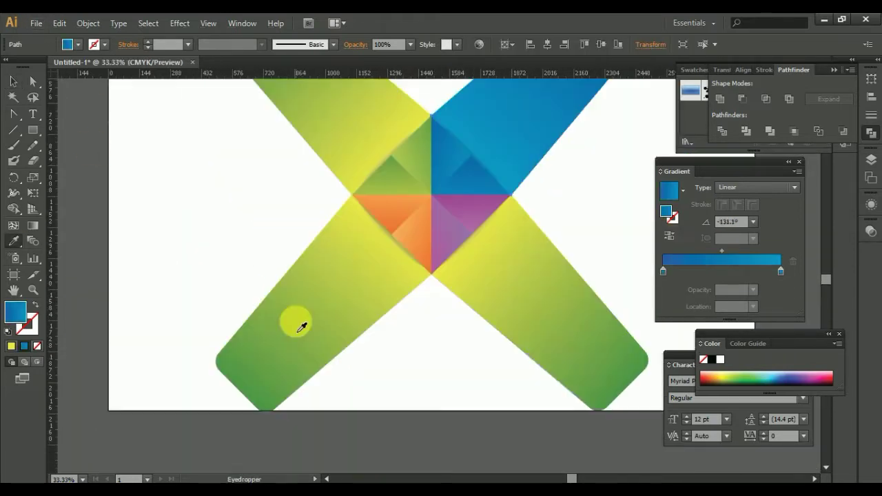
Step: Apply the purple gradient to the lower-right arm and pull the purple piece outward
{"action": "left_click", "coordinate": [301, 327]}
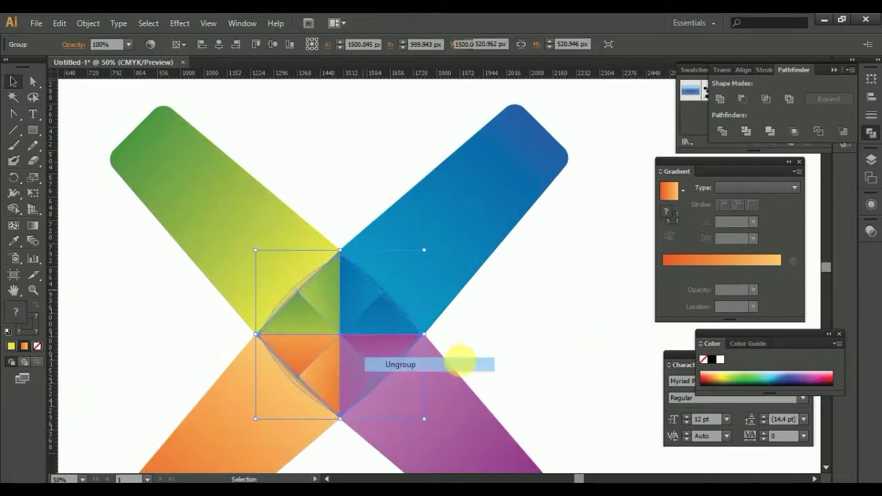
{"action": "left_click", "coordinate": [460, 364]}
{"action": "left_click", "coordinate": [462, 360]}
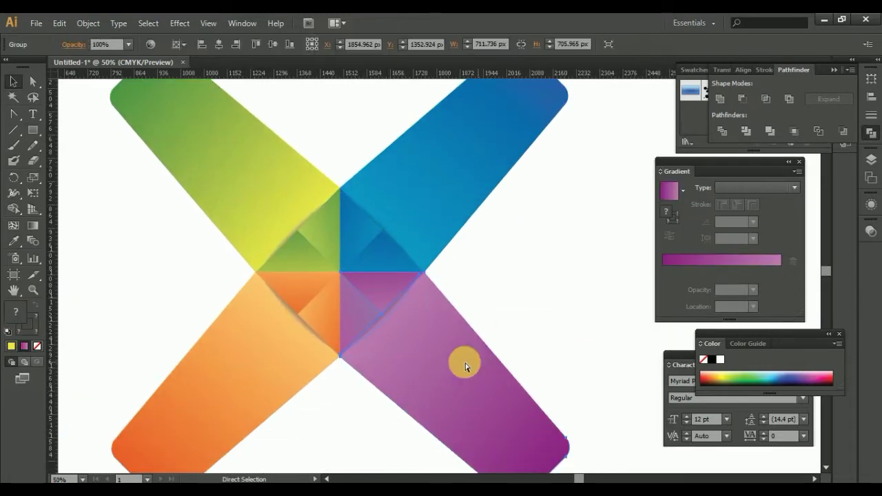
{"action": "left_click_drag", "start_coordinate": [416, 320], "coordinate": [412, 332]}
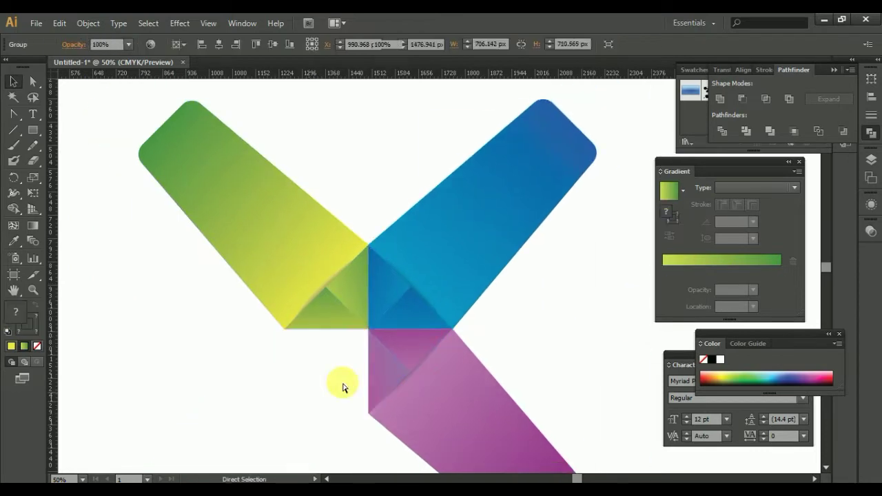
Step: Draw a small spacer square near the centre of the X, beside the purple lower-right arm
{"action": "left_click", "coordinate": [406, 318]}
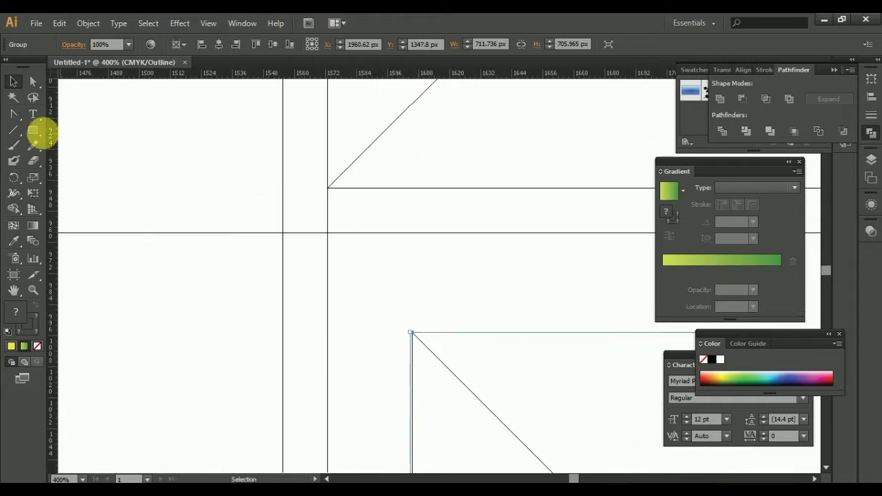
{"action": "left_click", "coordinate": [33, 130]}
{"action": "left_click_drag", "start_coordinate": [368, 187], "coordinate": [415, 233]}
{"action": "scroll", "coordinate": [479, 265], "scroll_direction": "up", "scroll_amount": 3}
{"action": "scroll", "coordinate": [514, 373], "scroll_direction": "down", "scroll_amount": 3}
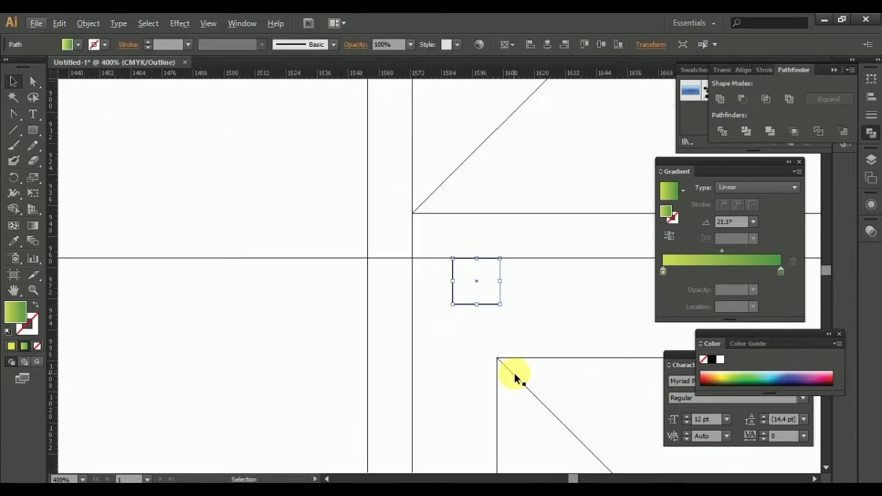
Step: Shift the fold groups about 39 px by the spacer's width, then check the centre joints
{"action": "left_click_drag", "start_coordinate": [499, 289], "coordinate": [305, 193]}
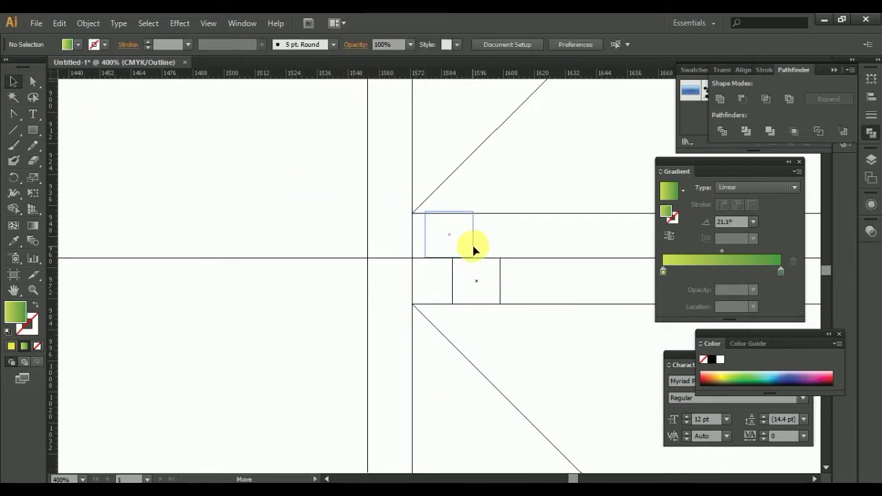
{"action": "scroll", "coordinate": [471, 214], "scroll_direction": "up", "scroll_amount": 4}
{"action": "left_click_drag", "start_coordinate": [369, 216], "coordinate": [362, 243]}
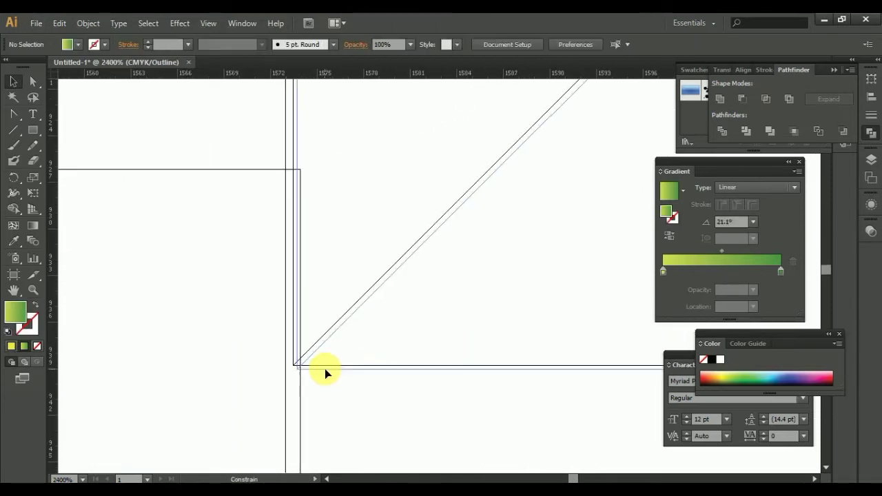
{"action": "left_click", "coordinate": [327, 368]}
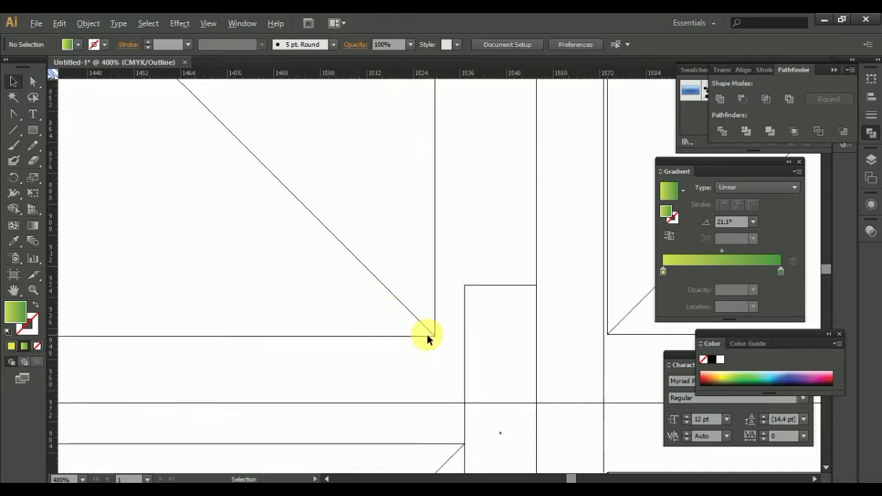
{"action": "left_click_drag", "start_coordinate": [384, 292], "coordinate": [532, 325]}
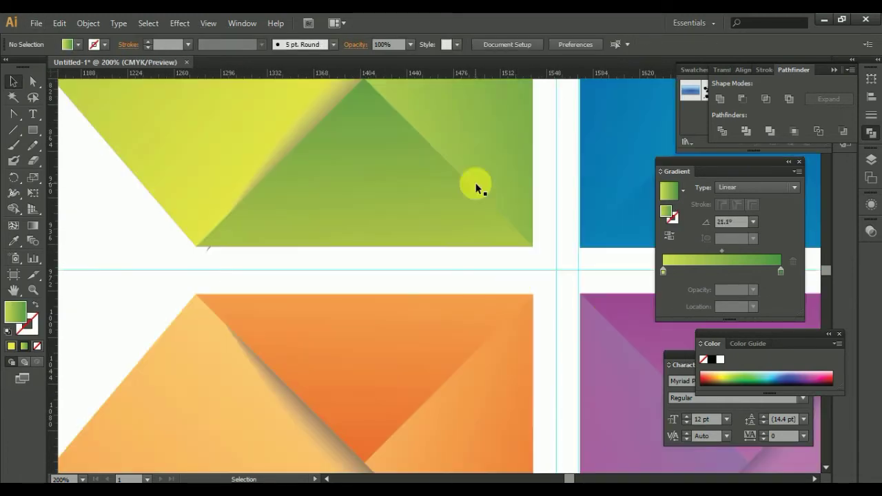
{"action": "key", "text": "ctrl+0"}
{"action": "right_click", "coordinate": [543, 220]}
Step: Hide the guides and add description text set to 49 pt
{"action": "left_click", "coordinate": [603, 306]}
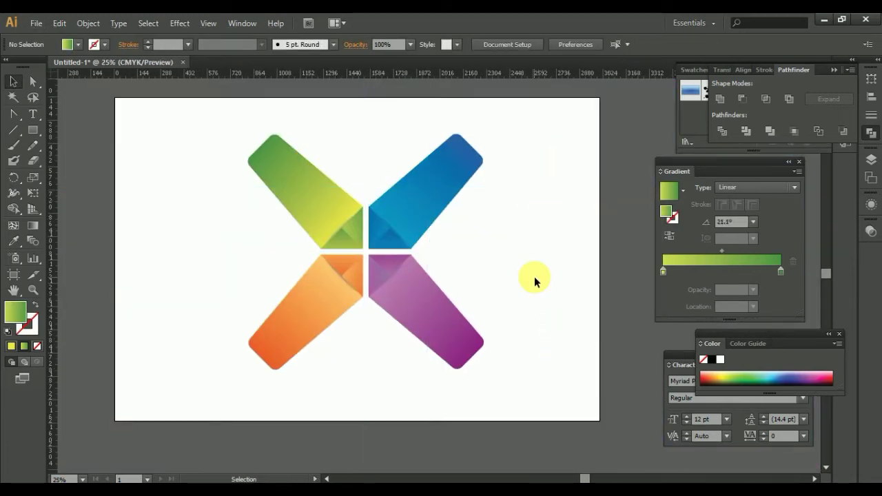
{"action": "key", "text": "ctrl+plus"}
{"action": "key", "text": "t"}
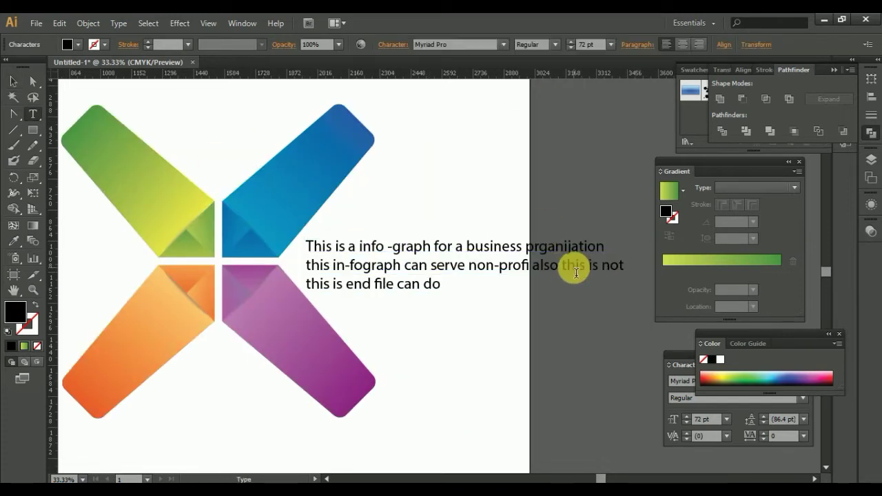
{"action": "type", "text": "nothing"}
{"action": "key", "text": "ctrl+a"}
{"action": "left_click", "coordinate": [572, 44]}
{"action": "type", "text": "49"}
{"action": "key", "text": "Return"}
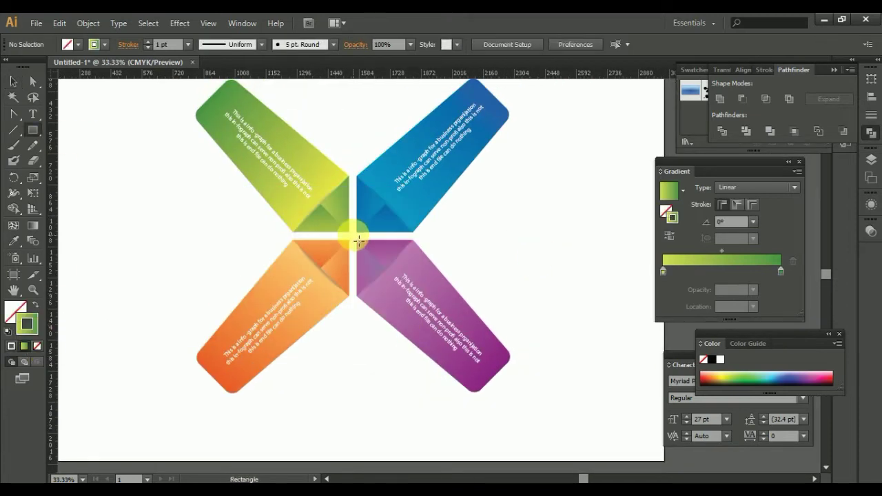
Step: Turn the centre square into guides and select the green arm's text
{"action": "right_click", "coordinate": [316, 187]}
{"action": "left_click", "coordinate": [396, 342]}
{"action": "key", "text": "ctrl+plus"}
{"action": "key", "text": "ctrl+plus"}
{"action": "left_click", "coordinate": [221, 216]}
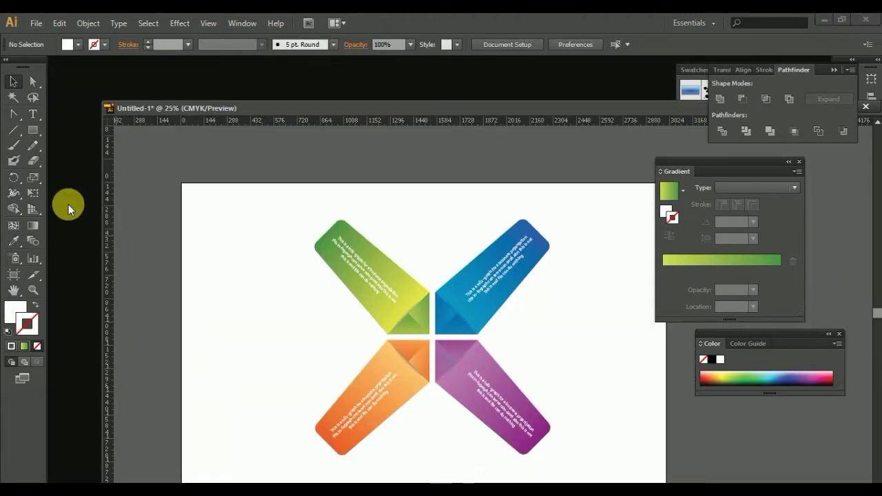
Step: Bring the document and other icons from the icon file into the infographic, with no fill
{"action": "key", "text": "ctrl+o"}
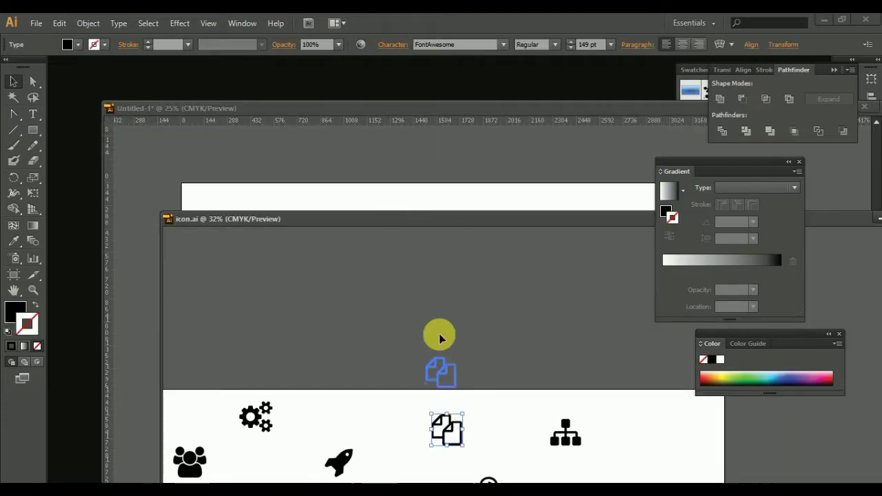
{"action": "left_click_drag", "start_coordinate": [480, 312], "coordinate": [644, 172]}
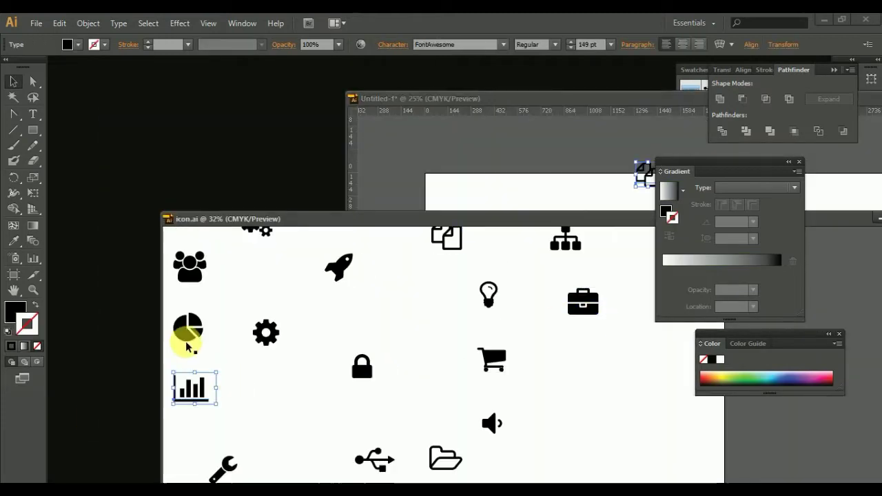
{"action": "left_click_drag", "start_coordinate": [588, 307], "coordinate": [526, 134]}
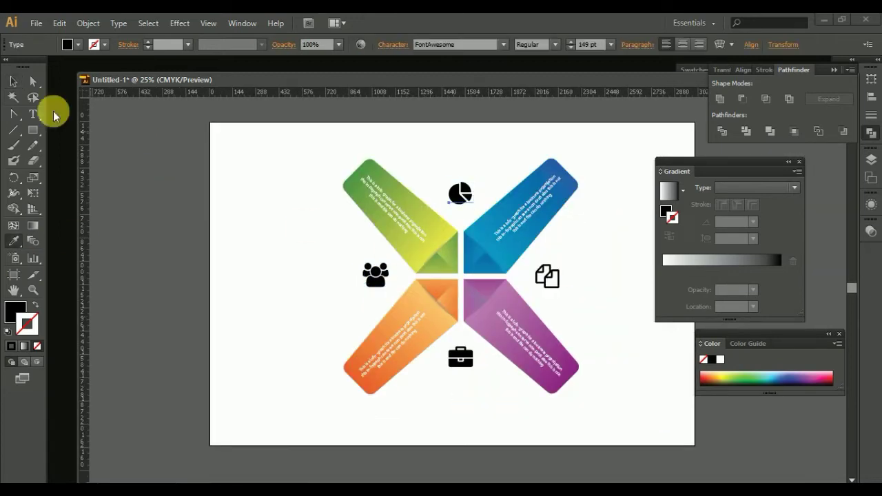
{"action": "key", "text": "ctrl+="}
{"action": "left_click", "coordinate": [410, 297]}
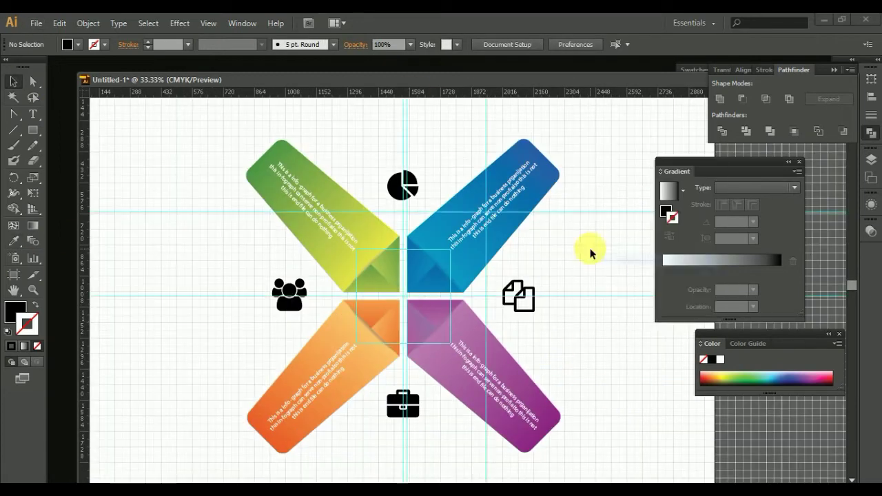
Step: Adjust the imported icons through the context menu and select the square at the X's centre
{"action": "left_click", "coordinate": [555, 377]}
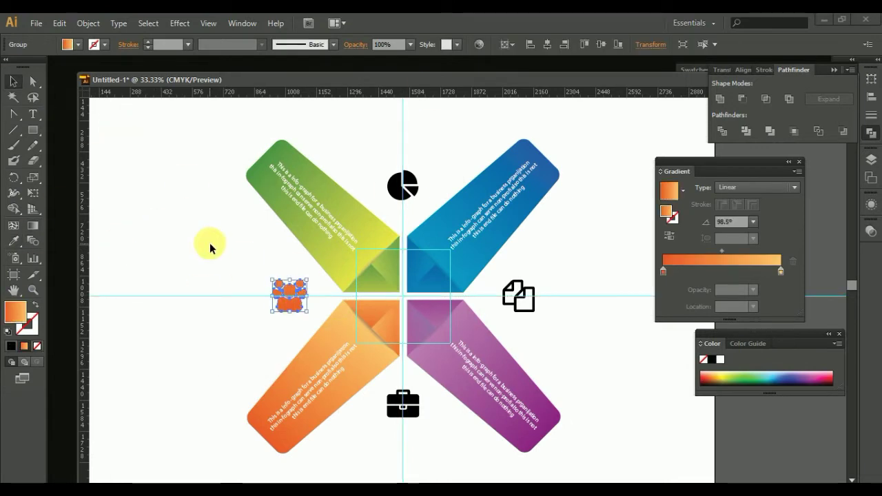
{"action": "scroll", "coordinate": [384, 232], "scroll_direction": "up", "scroll_amount": 2}
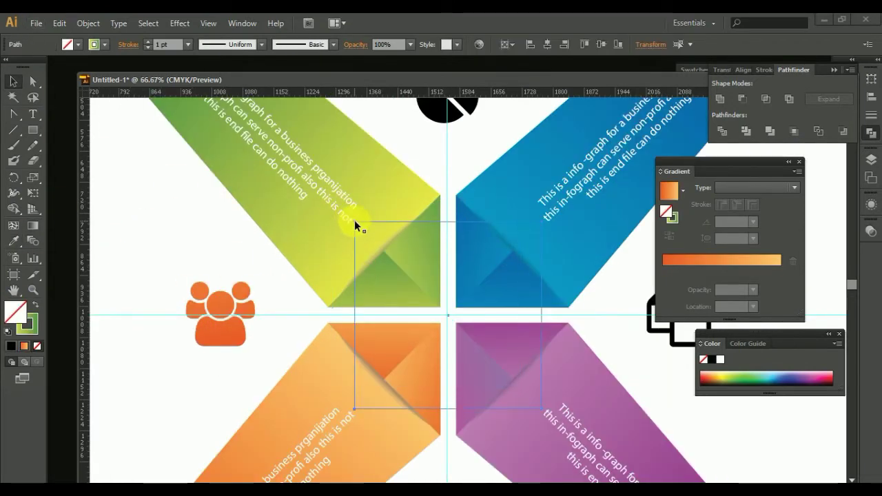
{"action": "scroll", "coordinate": [354, 225], "scroll_direction": "down", "scroll_amount": 2}
{"action": "scroll", "coordinate": [389, 288], "scroll_direction": "up", "scroll_amount": 5}
{"action": "right_click", "coordinate": [343, 248]}
{"action": "left_click", "coordinate": [375, 366]}
{"action": "scroll", "coordinate": [577, 473], "scroll_direction": "down", "scroll_amount": 3}
{"action": "left_click", "coordinate": [494, 315]}
Step: Recolour the pie chart and briefcase icons to match their neighbouring arms' gradients
{"action": "left_click", "coordinate": [455, 143]}
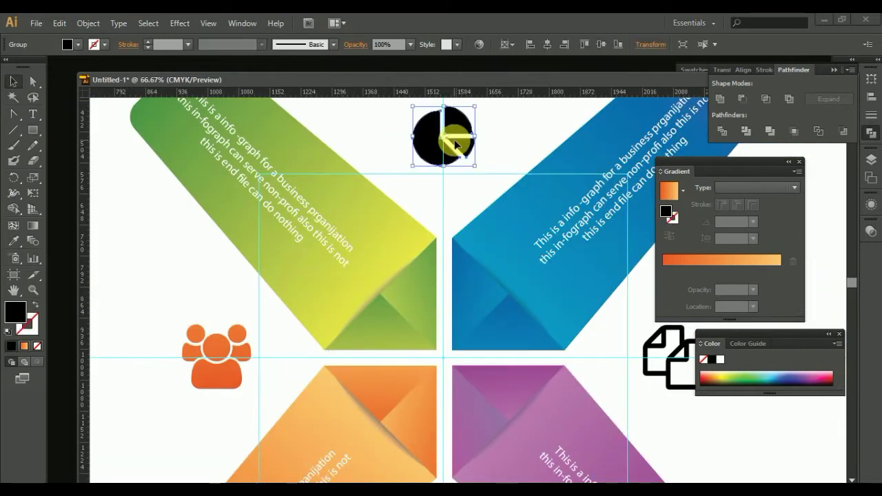
{"action": "left_click_drag", "start_coordinate": [581, 247], "coordinate": [409, 136]}
{"action": "left_click_drag", "start_coordinate": [313, 467], "coordinate": [359, 310]}
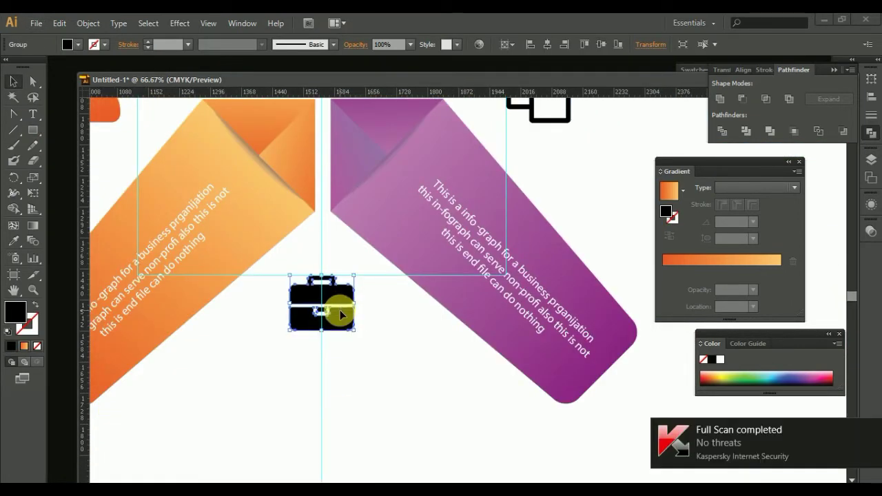
{"action": "left_click_drag", "start_coordinate": [103, 122], "coordinate": [364, 278]}
{"action": "left_click", "coordinate": [365, 278]}
{"action": "left_click", "coordinate": [217, 316]}
{"action": "key", "text": "ctrl+0"}
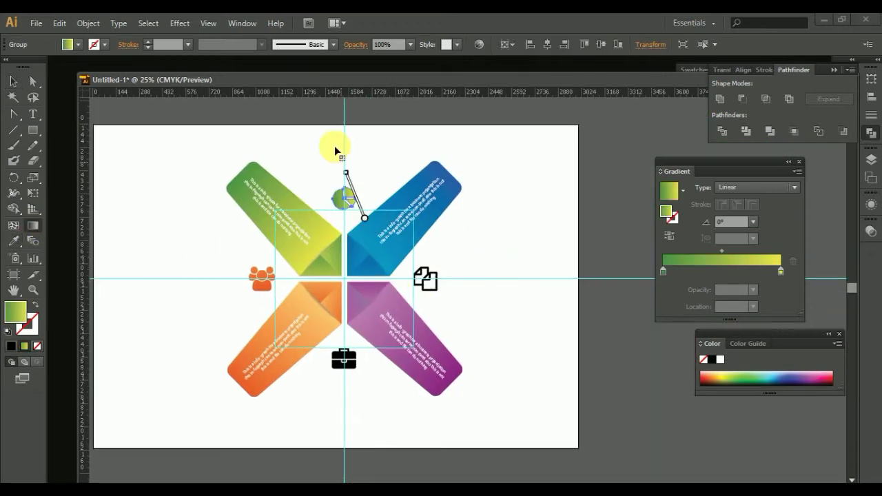
Step: Hide the guides and scale up all four icons together
{"action": "left_click", "coordinate": [552, 275]}
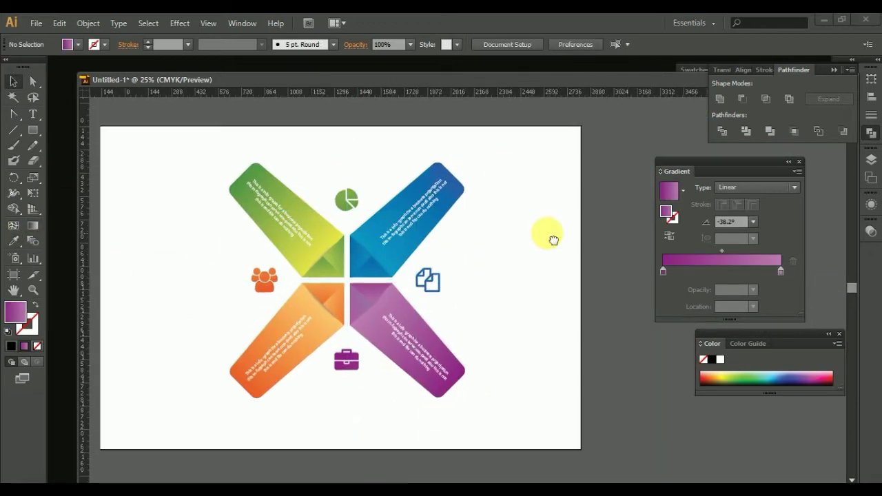
{"action": "key", "text": "ctrl+;"}
{"action": "left_click", "coordinate": [358, 190]}
{"action": "left_click_drag", "start_coordinate": [471, 281], "coordinate": [522, 286]}
{"action": "key", "text": "ctrl+="}
Step: Draw thin oval shadows under the icons with a fading radial gradient and Gaussian blur
{"action": "key", "text": "l"}
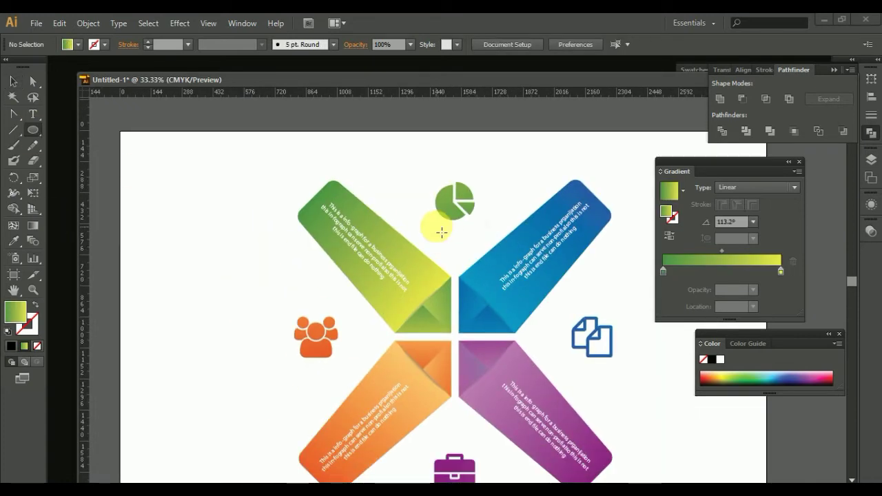
{"action": "left_click", "coordinate": [663, 272]}
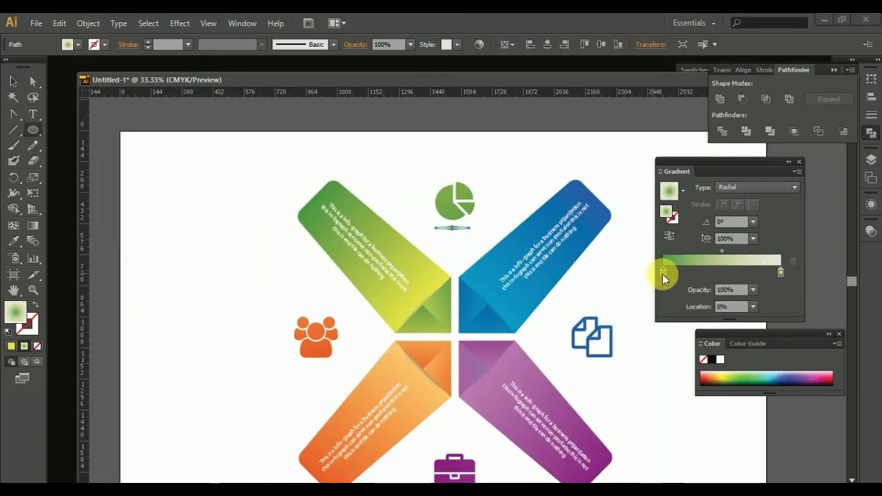
{"action": "left_click", "coordinate": [388, 264]}
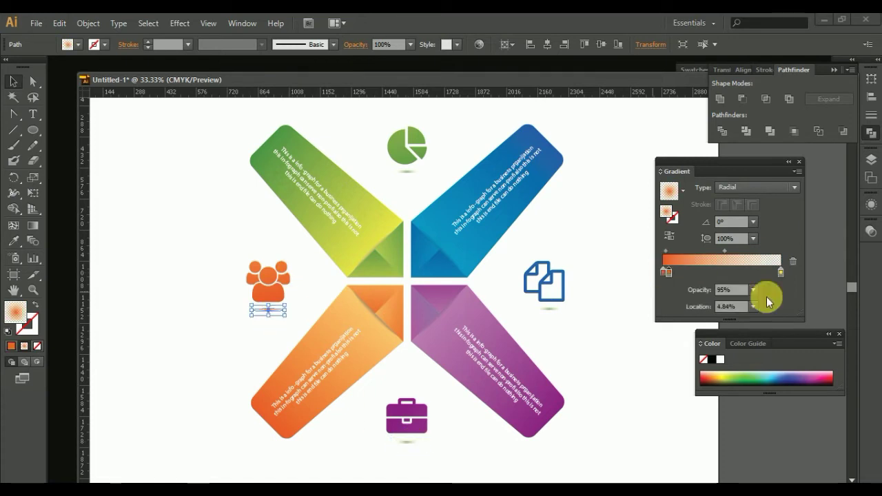
{"action": "scroll", "coordinate": [417, 386], "scroll_direction": "down", "scroll_amount": 2}
{"action": "left_click", "coordinate": [417, 394]}
{"action": "left_click", "coordinate": [751, 187]}
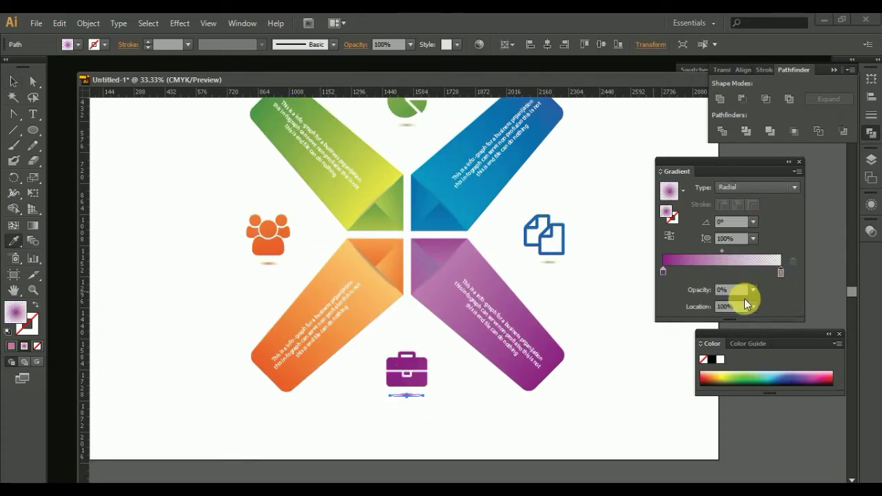
{"action": "key", "text": "ctrl+shift+a"}
{"action": "key", "text": "ctrl+plus"}
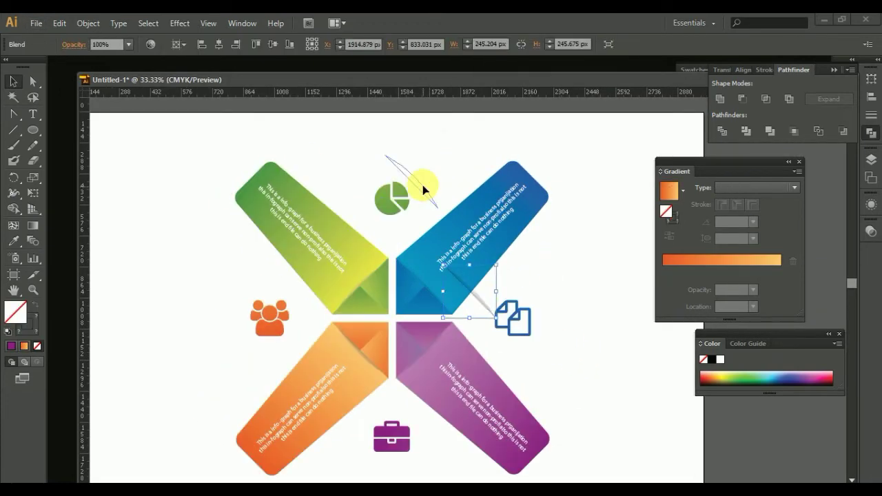
Step: Place shadow arcs above and below the pie chart icon and align them
{"action": "scroll", "coordinate": [384, 197], "scroll_direction": "down", "scroll_amount": 2}
{"action": "key", "text": "ctrl+semicolon"}
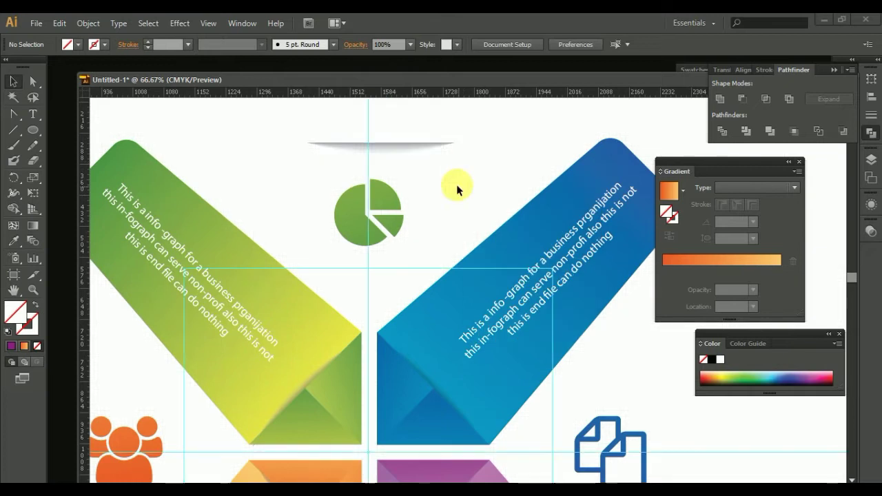
{"action": "left_click_drag", "start_coordinate": [397, 147], "coordinate": [399, 163]}
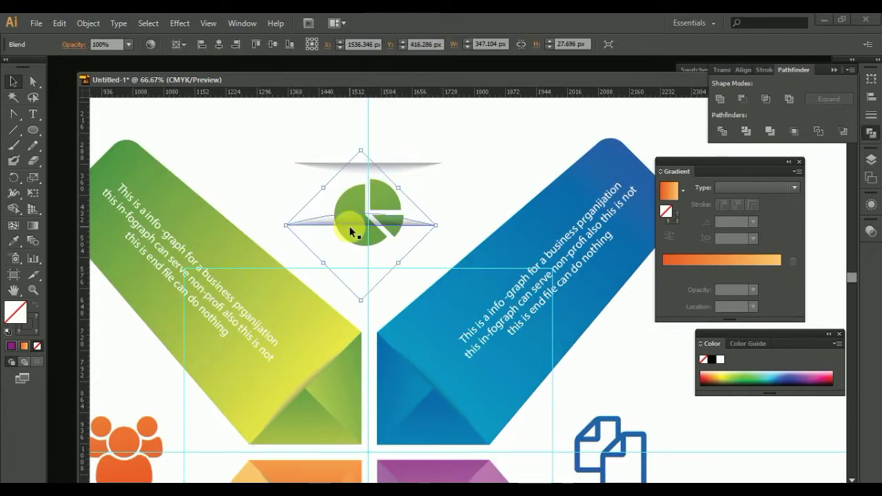
{"action": "left_click_drag", "start_coordinate": [397, 256], "coordinate": [397, 164]}
{"action": "left_click", "coordinate": [748, 70]}
{"action": "left_click", "coordinate": [843, 174]}
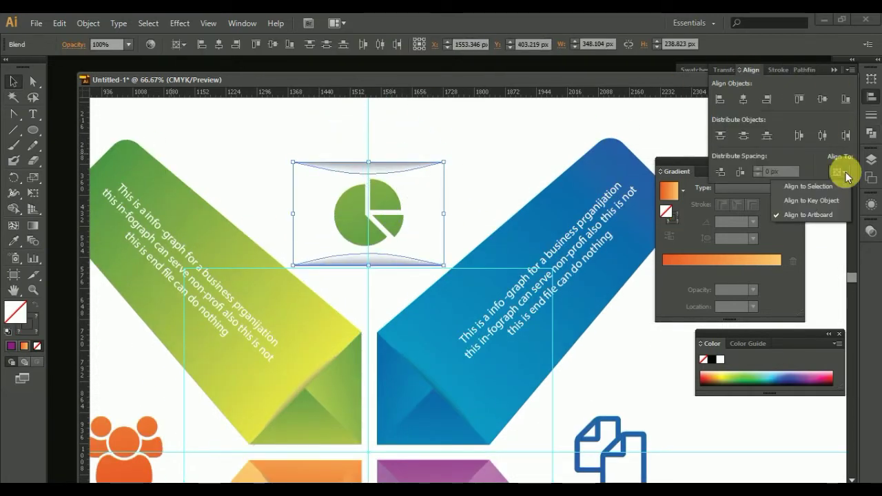
{"action": "key", "text": "ctrl+g"}
{"action": "scroll", "coordinate": [491, 153], "scroll_direction": "down", "scroll_amount": 3}
Step: Set shadow arcs on either side of the documents icon
{"action": "left_click_drag", "start_coordinate": [606, 215], "coordinate": [586, 306]}
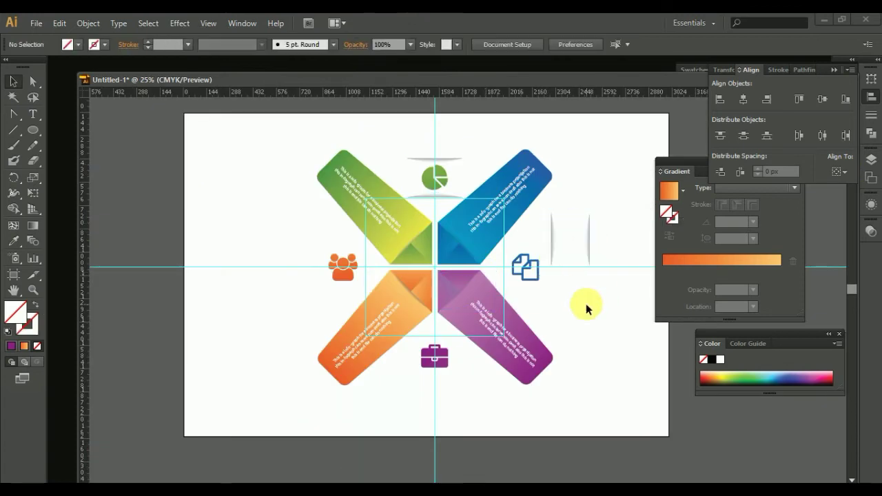
{"action": "scroll", "coordinate": [489, 282], "scroll_direction": "up", "scroll_amount": 1}
{"action": "scroll", "coordinate": [565, 296], "scroll_direction": "up", "scroll_amount": 1}
{"action": "scroll", "coordinate": [566, 296], "scroll_direction": "up", "scroll_amount": 1}
{"action": "left_click", "coordinate": [378, 198]}
{"action": "left_click", "coordinate": [375, 158]}
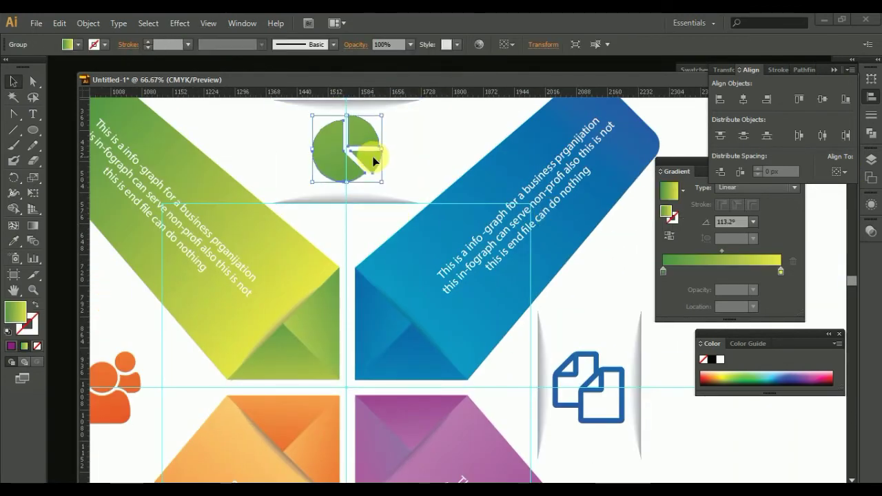
{"action": "left_click", "coordinate": [544, 413]}
{"action": "left_click_drag", "start_coordinate": [544, 412], "coordinate": [519, 335]}
{"action": "left_click", "coordinate": [660, 370]}
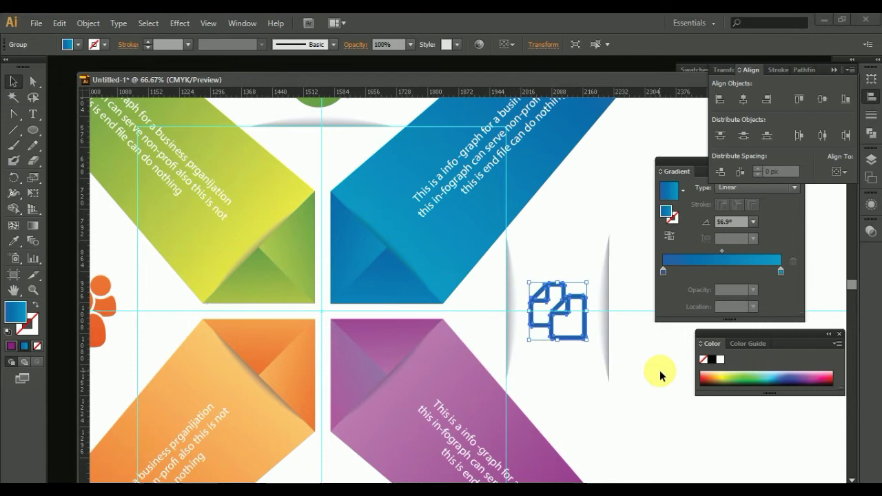
Step: Frame the briefcase group with its shadow arcs, checking them in Outline view
{"action": "scroll", "coordinate": [660, 371], "scroll_direction": "down", "scroll_amount": 5}
{"action": "right_click", "coordinate": [414, 324]}
{"action": "left_click", "coordinate": [433, 384]}
{"action": "key", "text": "ctrl+plus"}
{"action": "key", "text": "ctrl+plus"}
{"action": "key", "text": "ctrl+y"}
{"action": "key", "text": "ctrl+y"}
{"action": "left_click", "coordinate": [606, 362]}
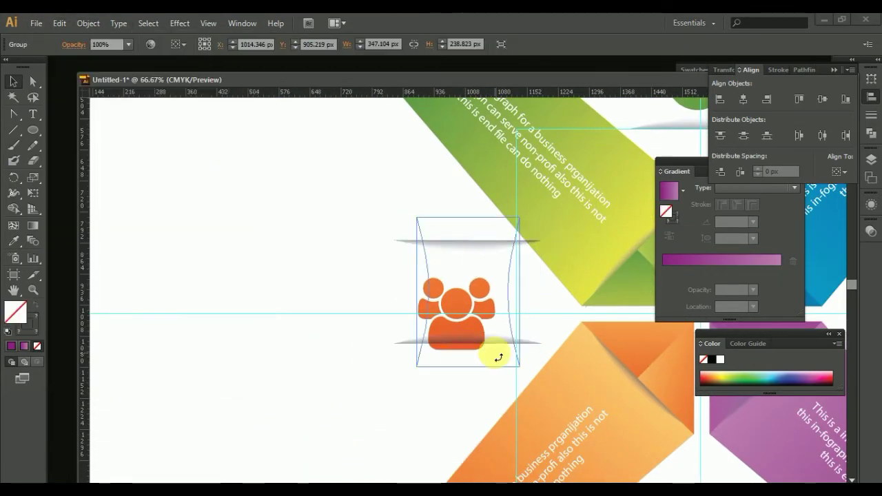
Step: Frame the orange people icon and review the whole artboard in Outline view
{"action": "key", "text": "ctrl+y"}
{"action": "left_click", "coordinate": [498, 283]}
{"action": "key", "text": "ctrl+y"}
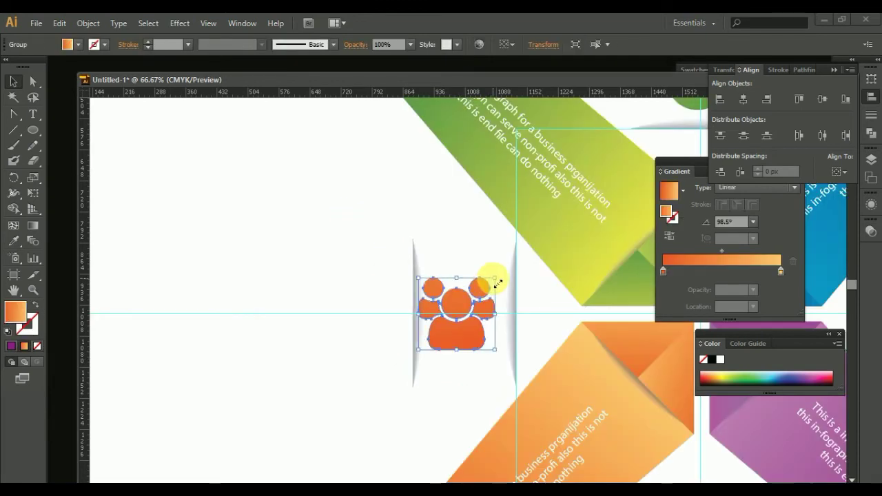
{"action": "key", "text": "ctrl+minus"}
{"action": "key", "text": "ctrl+minus"}
{"action": "key", "text": "ctrl+minus"}
{"action": "right_click", "coordinate": [557, 227]}
{"action": "left_click", "coordinate": [573, 310]}
Step: Cut the infographic off the artboard and draw an artboard-sized rectangle
{"action": "key", "text": "ctrl+a"}
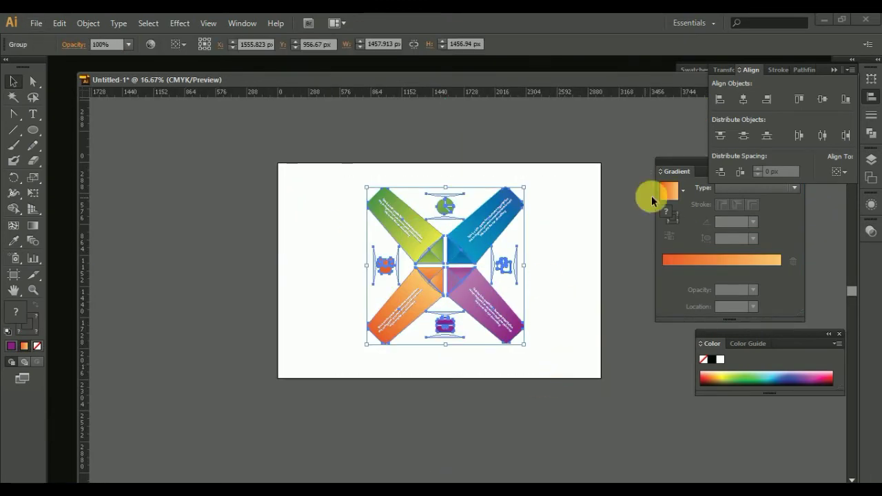
{"action": "key", "text": "Delete"}
{"action": "key", "text": "m"}
{"action": "left_click", "coordinate": [357, 200]}
{"action": "left_click", "coordinate": [407, 275]}
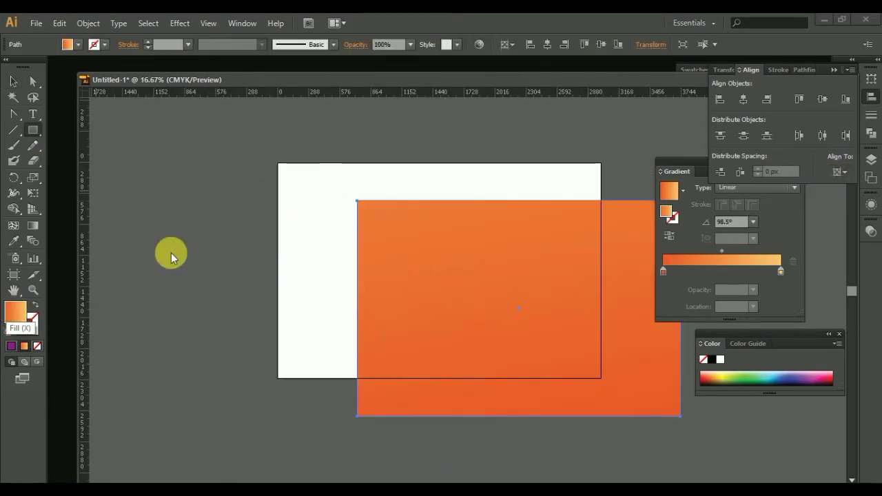
Step: Fill the rectangle pale yellow and add a white mesh point at its centre
{"action": "double_click", "coordinate": [15, 312]}
{"action": "left_click", "coordinate": [556, 177]}
{"action": "double_click", "coordinate": [16, 312]}
{"action": "left_click", "coordinate": [579, 176]}
{"action": "left_click", "coordinate": [14, 225]}
{"action": "left_click", "coordinate": [519, 309]}
{"action": "left_click", "coordinate": [579, 176]}
{"action": "double_click", "coordinate": [15, 312]}
{"action": "left_click", "coordinate": [577, 175]}
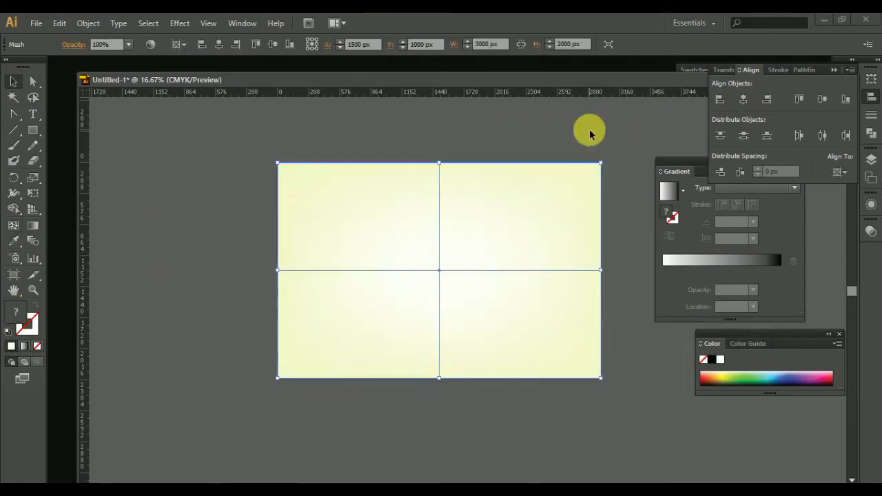
Step: Place copies of the X at the card's left and top right, and ungroup the middle X
{"action": "left_click_drag", "start_coordinate": [212, 263], "coordinate": [362, 280]}
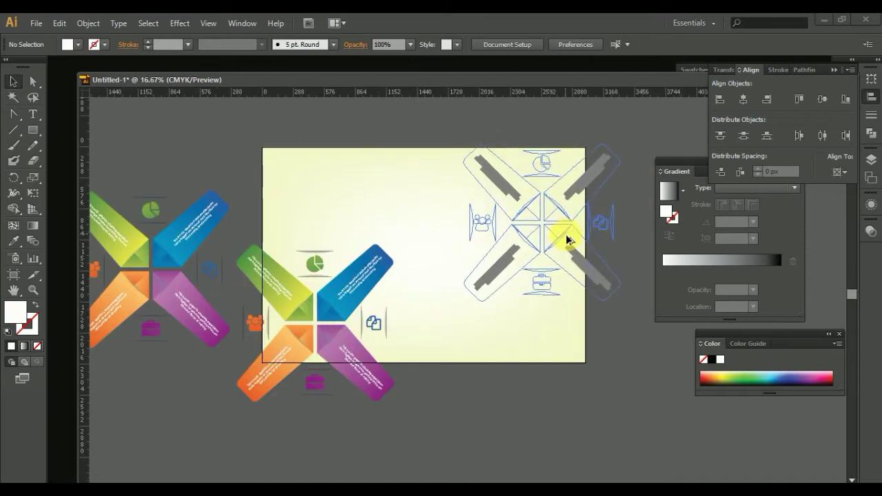
{"action": "left_click_drag", "start_coordinate": [329, 343], "coordinate": [562, 232]}
{"action": "left_click", "coordinate": [329, 342]}
{"action": "right_click", "coordinate": [384, 285]}
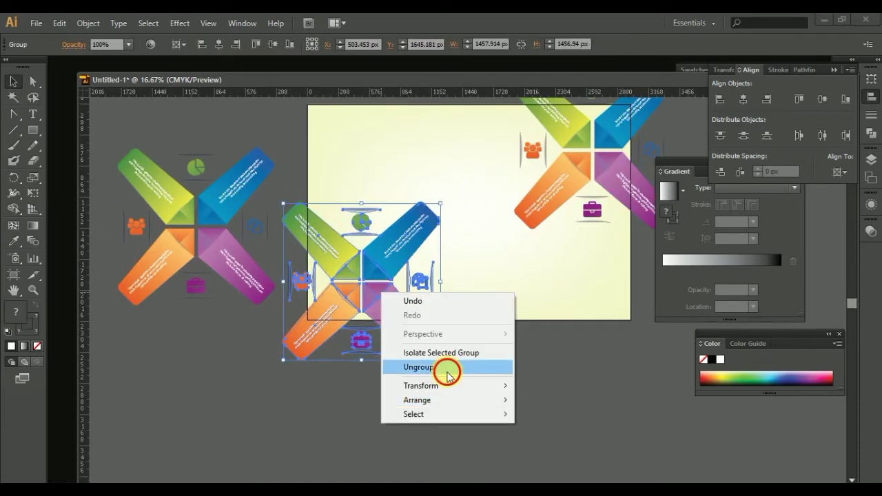
{"action": "left_click", "coordinate": [448, 370]}
Step: Delete the briefcase and people icons from the middle X
{"action": "left_click", "coordinate": [377, 352]}
{"action": "key", "text": "Delete"}
{"action": "left_click", "coordinate": [295, 288]}
{"action": "key", "text": "Delete"}
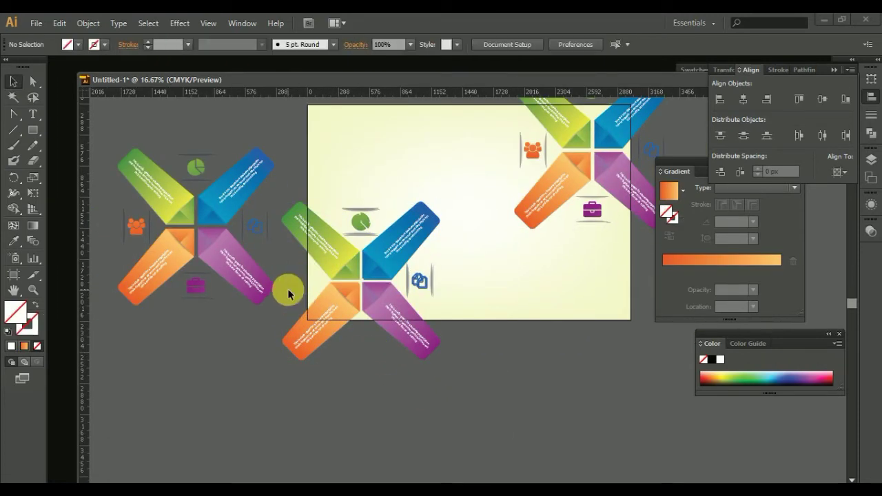
{"action": "scroll", "coordinate": [455, 302], "scroll_direction": "down", "scroll_amount": 1}
{"action": "scroll", "coordinate": [455, 301], "scroll_direction": "up", "scroll_amount": 2}
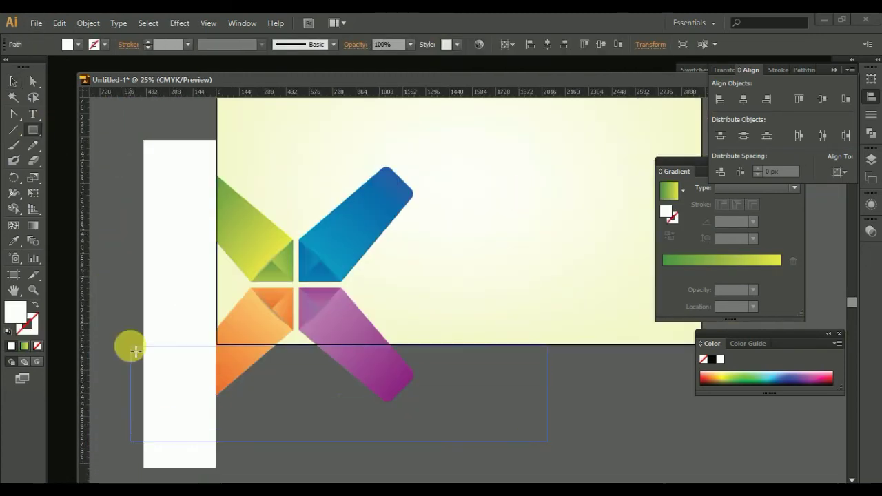
Step: Trim the X copies with white rectangles, then select the pieces and fade them with Transparency
{"action": "left_click_drag", "start_coordinate": [128, 347], "coordinate": [547, 442]}
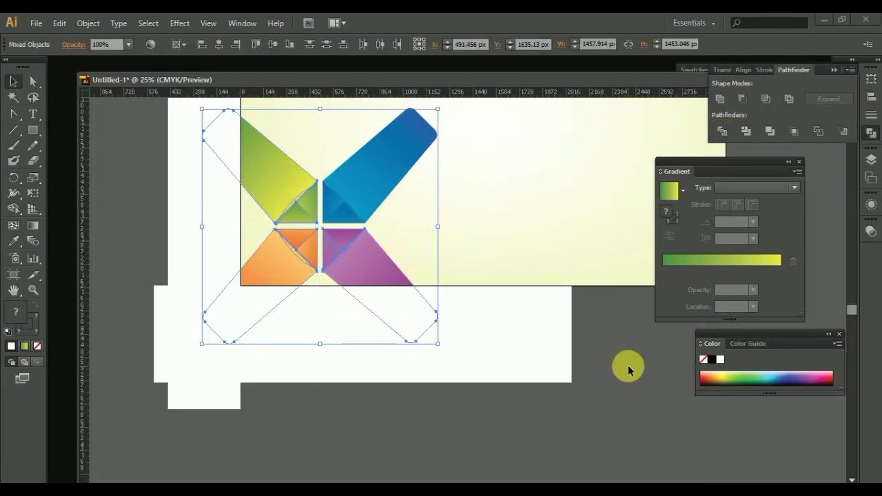
{"action": "right_click", "coordinate": [436, 265]}
{"action": "left_click", "coordinate": [473, 395]}
{"action": "left_click", "coordinate": [307, 271]}
{"action": "left_click", "coordinate": [252, 259]}
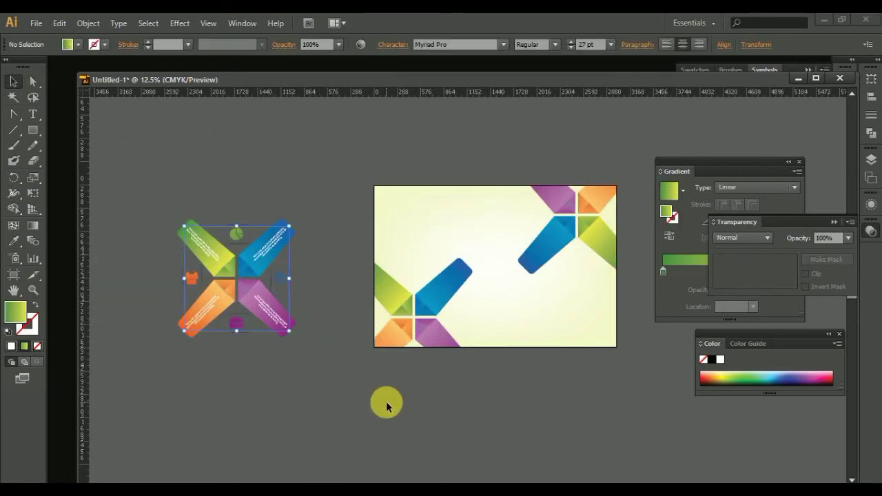
{"action": "left_click_drag", "start_coordinate": [379, 308], "coordinate": [624, 355]}
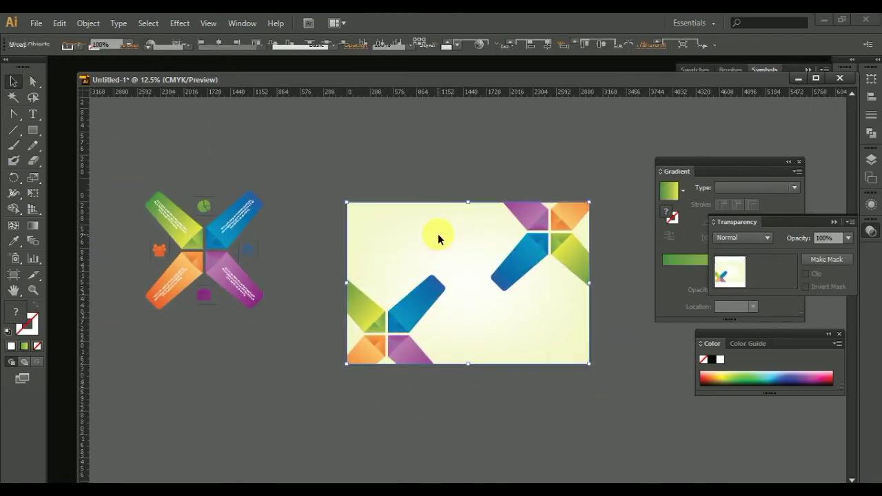
{"action": "double_click", "coordinate": [404, 355]}
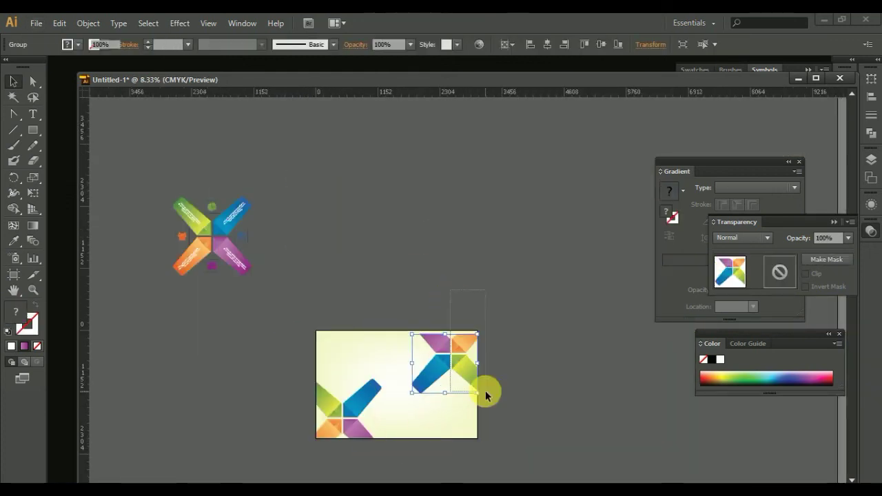
{"action": "left_click", "coordinate": [872, 231]}
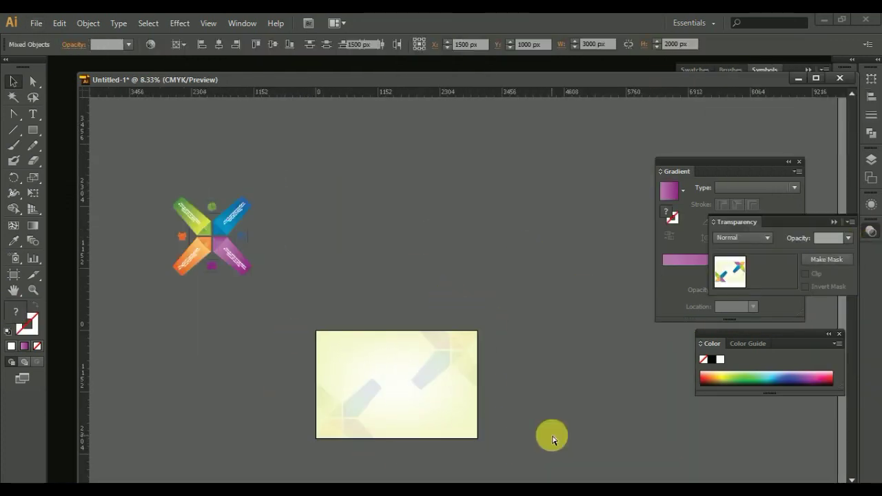